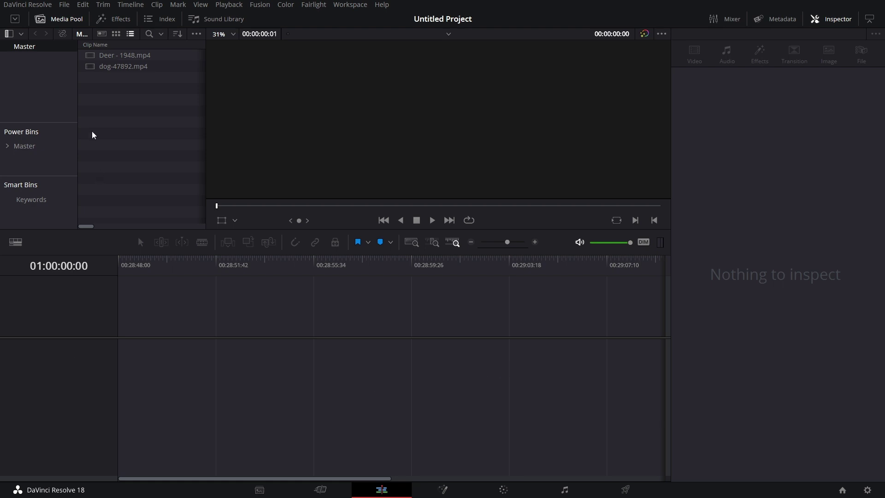
Place the Deer and dog clips on a new timeline, delete the dog audio, and butt the trimmed dog clip after Deer.
drag(128, 116, 276, 365)
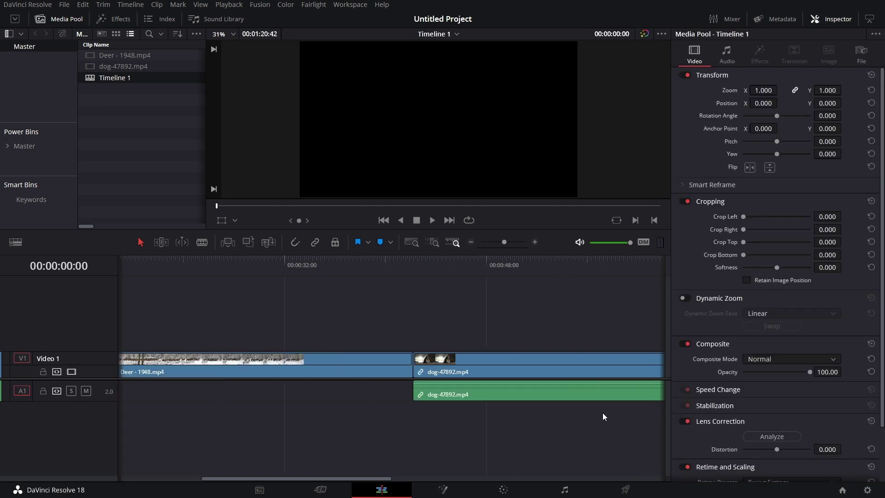
click(530, 395)
key(Delete)
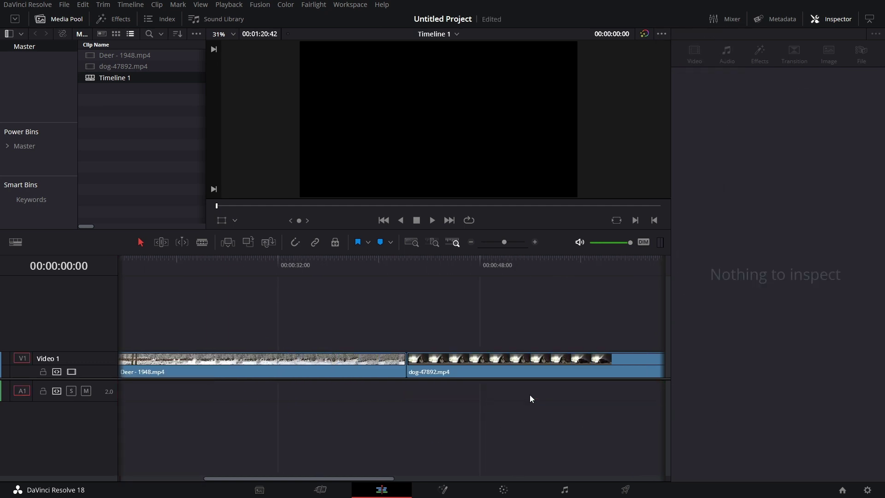
drag(408, 364, 353, 363)
click(515, 374)
drag(515, 374, 412, 376)
Add a Cross Dissolve between the two clips and convert it to a Fusion Cross Dissolve.
click(112, 20)
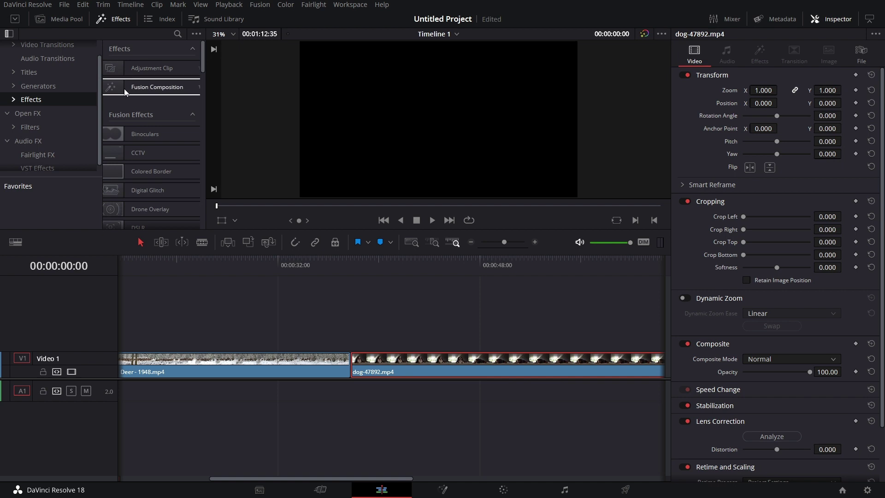
scroll(135, 130, down, 2)
scroll(137, 126, up, 2)
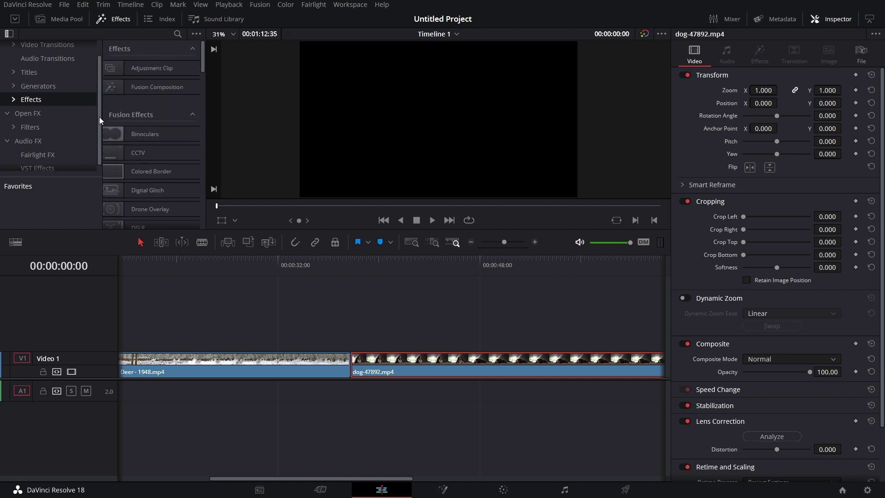
click(70, 52)
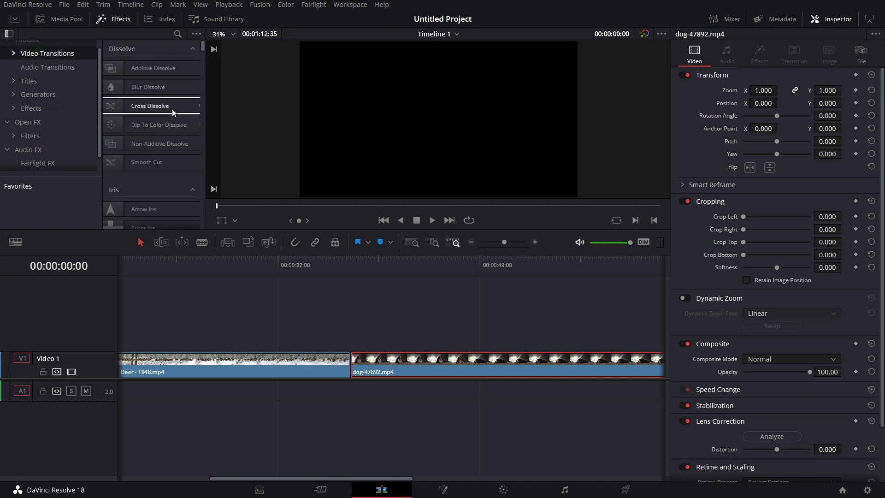
drag(174, 113, 353, 364)
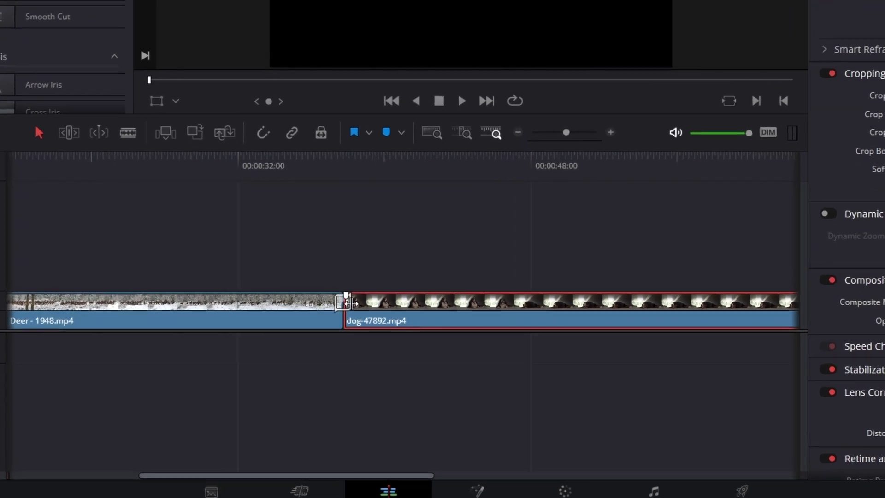
click(350, 303)
right_click(350, 303)
click(421, 364)
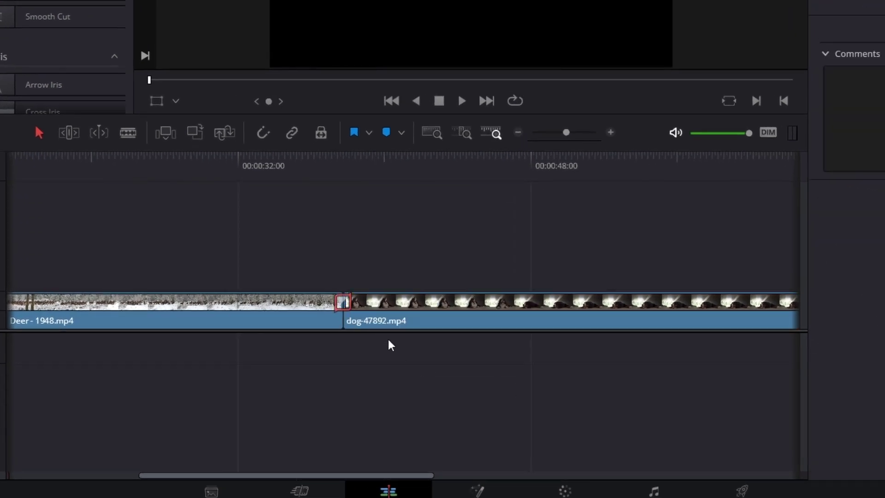
right_click(349, 304)
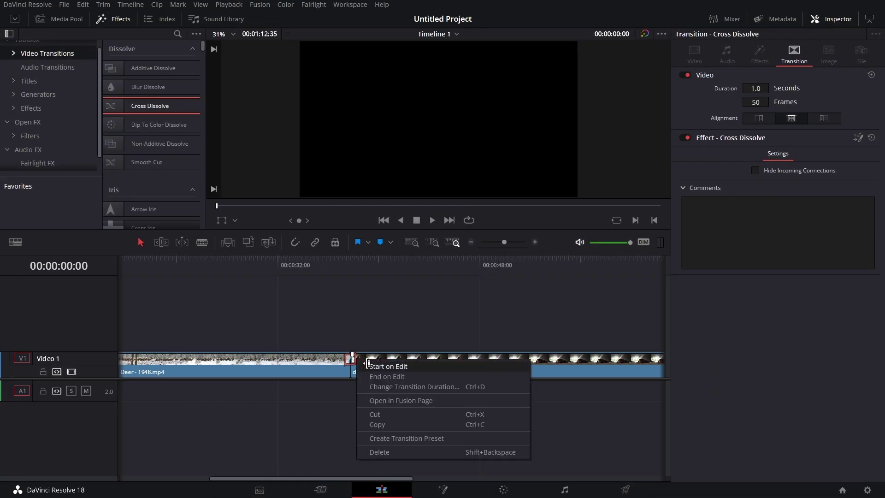
Bring the transition into the Fusion page, ungroup the CrossDissolve node, and select Dissolve1.
click(406, 402)
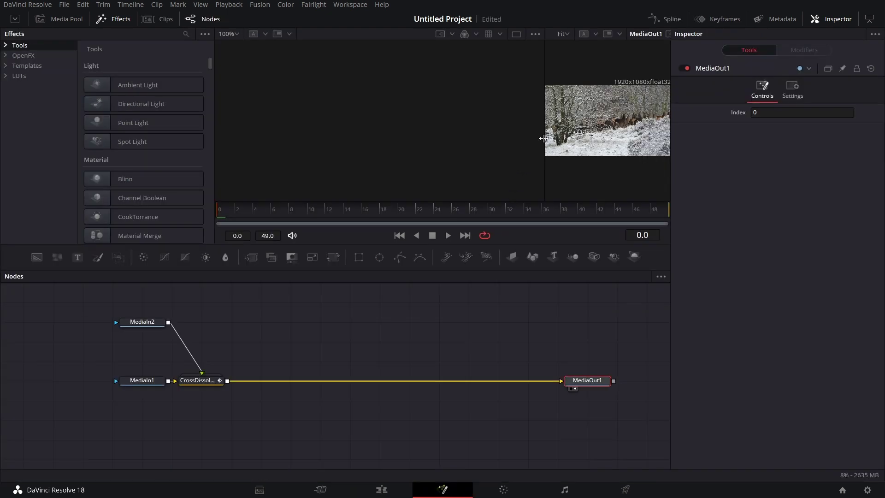
drag(544, 138, 438, 170)
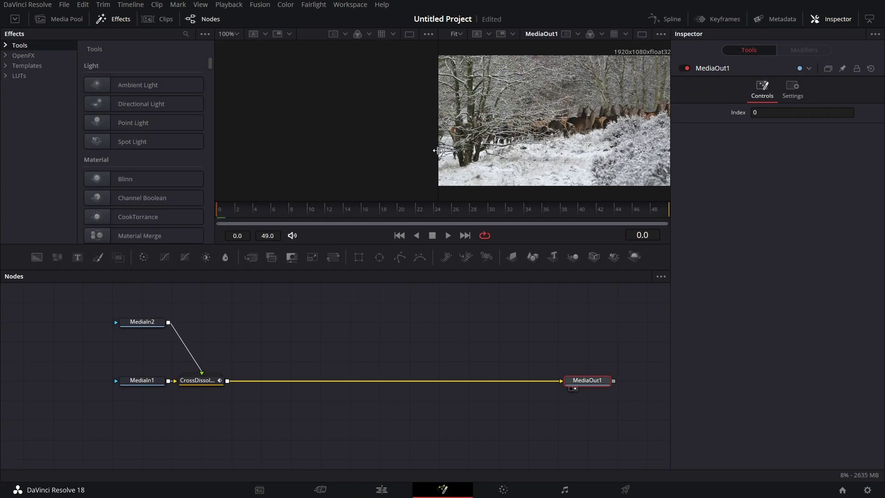
drag(196, 382, 315, 381)
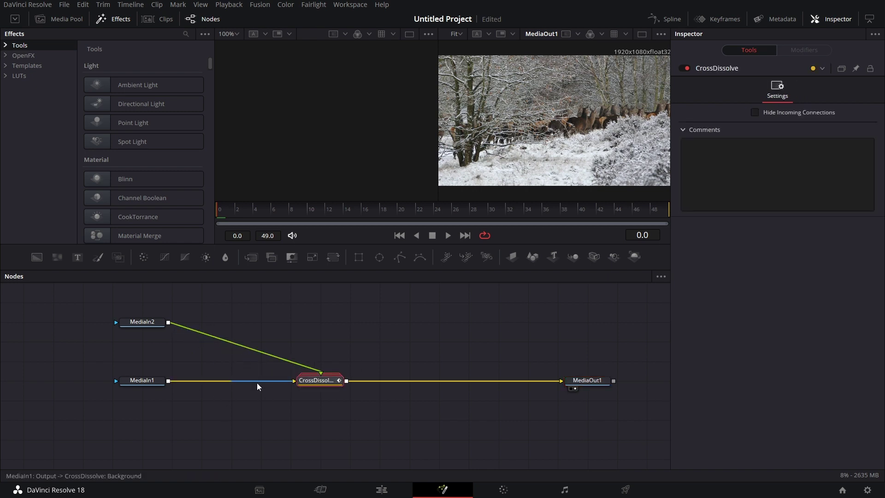
right_click(331, 381)
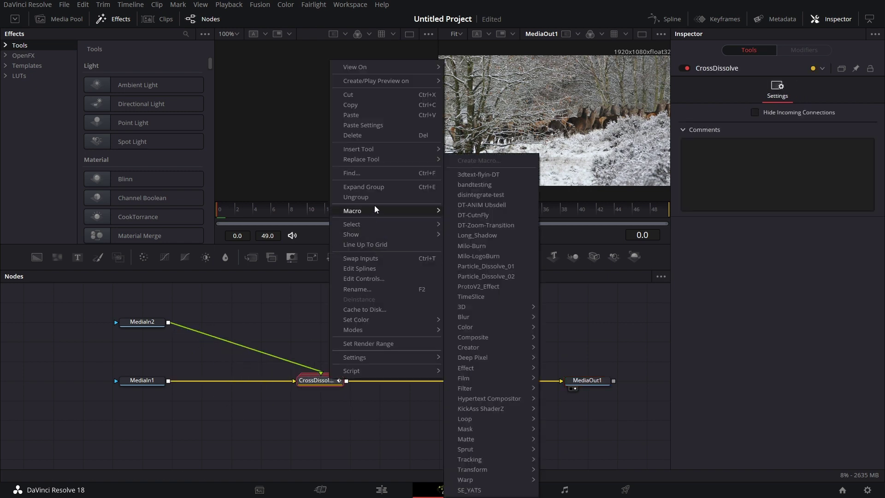
click(377, 199)
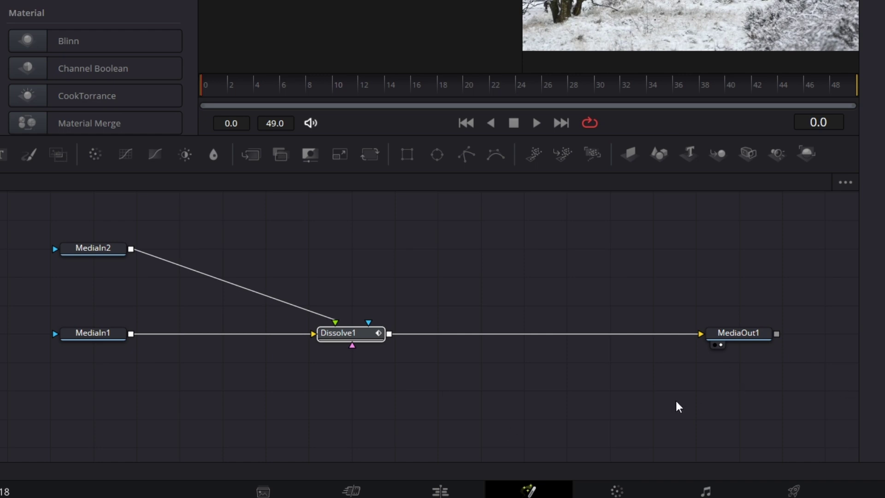
drag(256, 226, 443, 415)
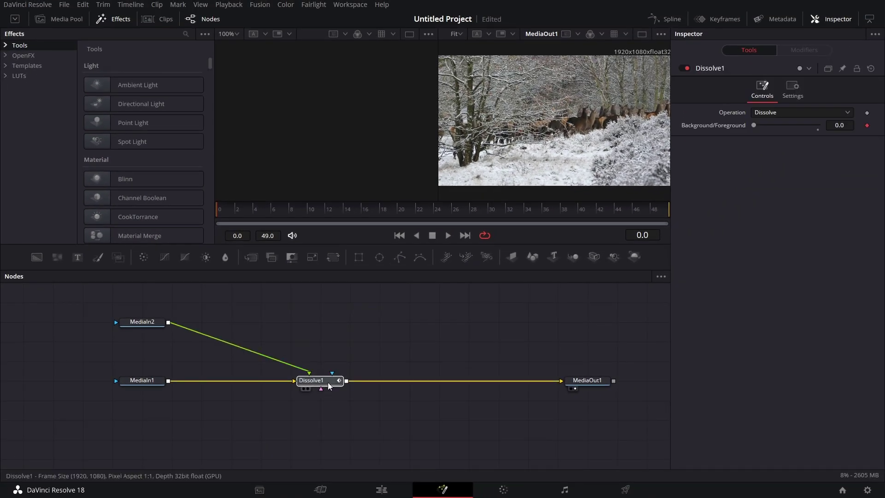
Create a macro from Dissolve1 and start saving it as MacroTool1.setting from the Macros folder.
right_click(328, 384)
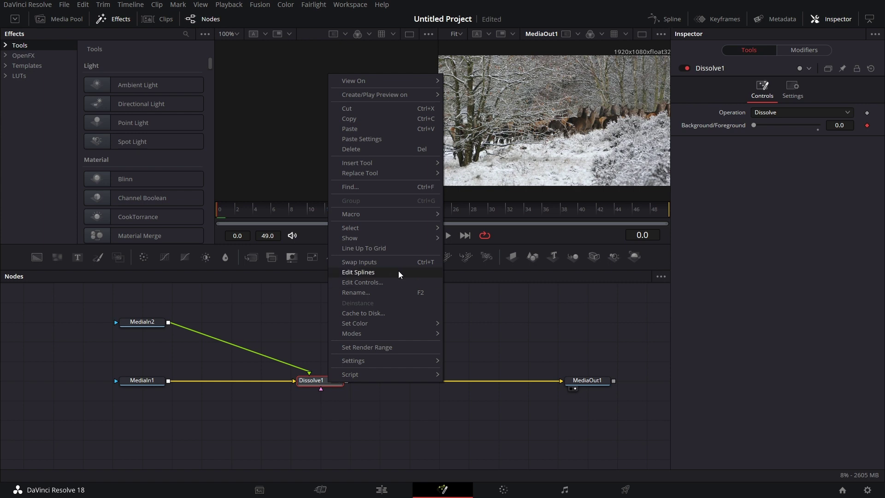
mouse_move(409, 217)
click(501, 162)
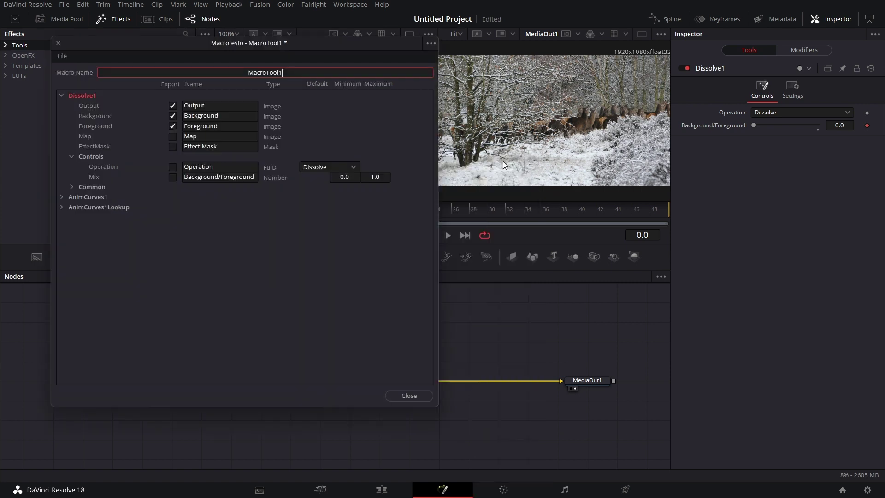
click(62, 55)
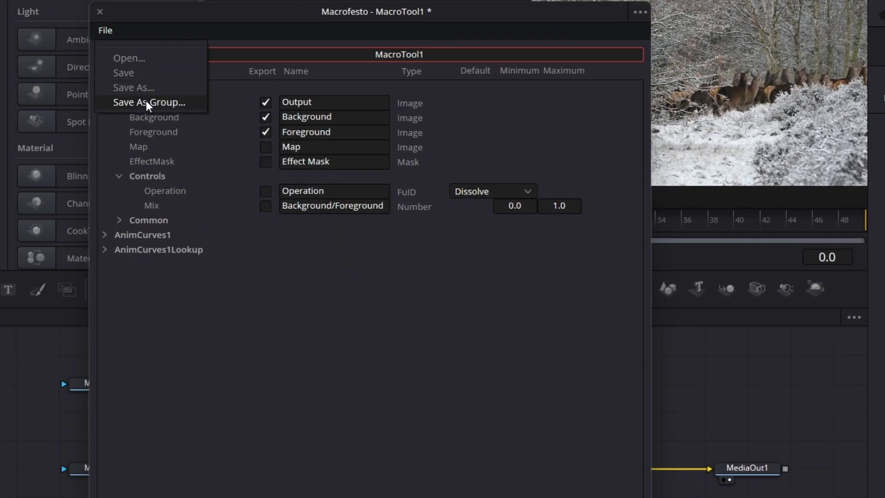
click(91, 106)
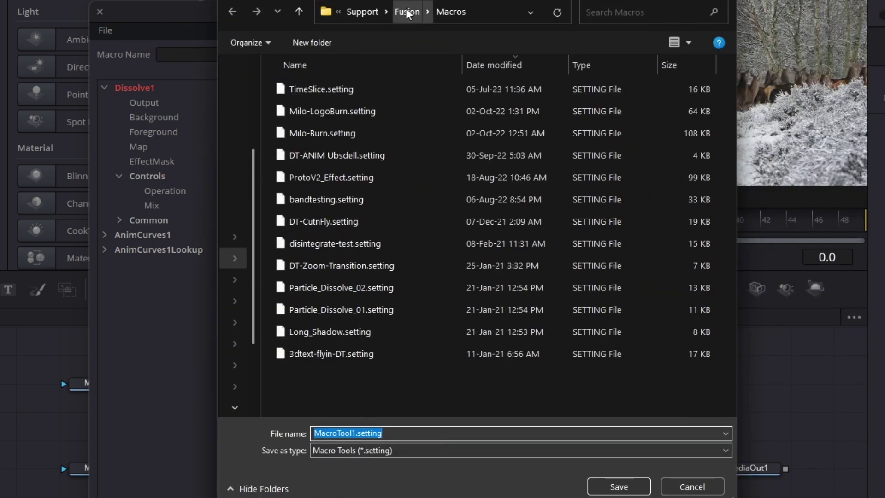
Browse the save dialog from the Macros folder up to Fusion, then into Templates > Edit.
click(406, 12)
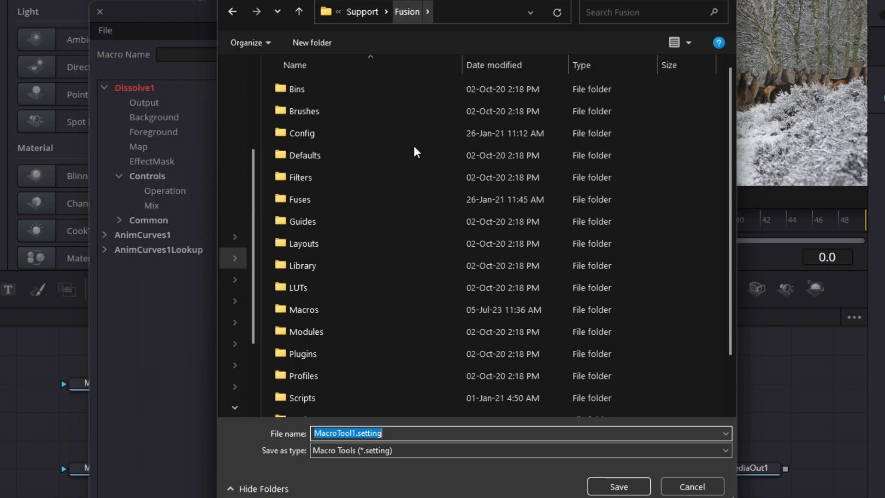
scroll(403, 294, down, 2)
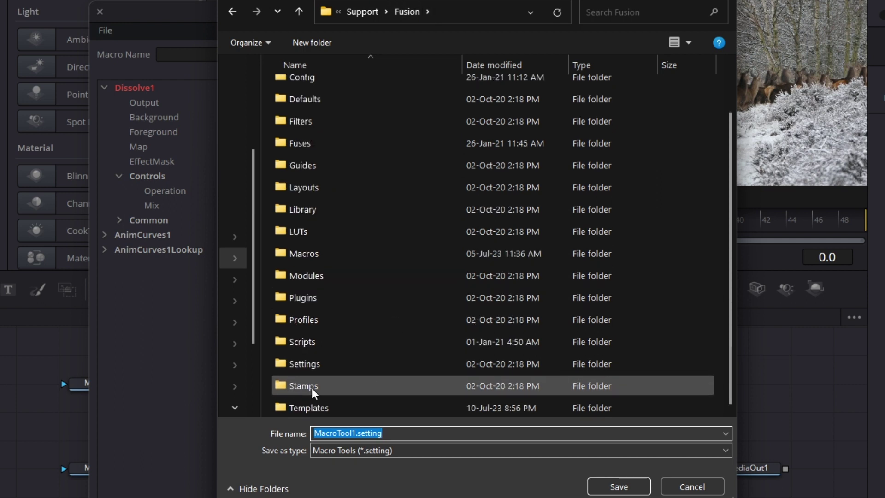
double_click(324, 408)
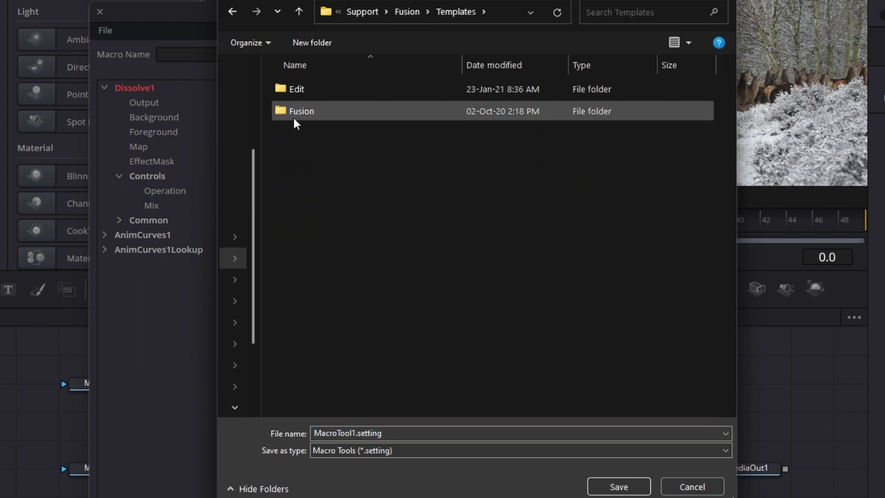
double_click(305, 89)
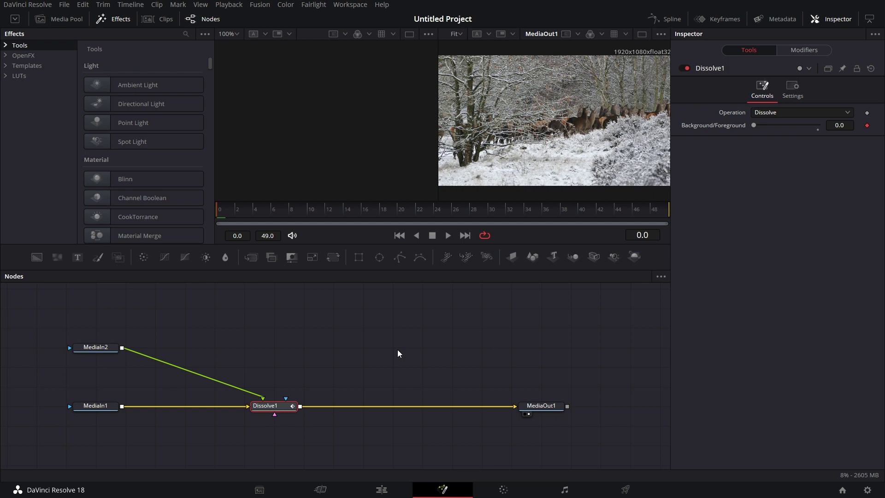
Add Merge1 and Rectangle1 nodes and feed MediaIn2 into Merge1.
drag(250, 257, 276, 354)
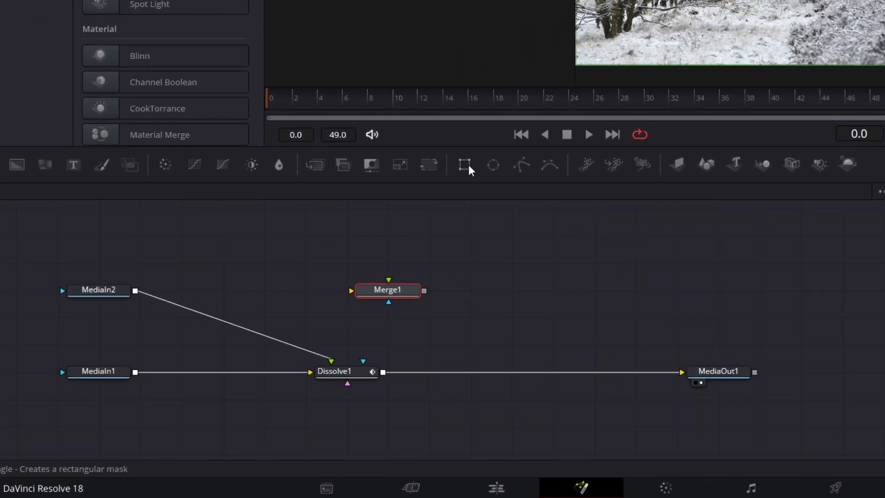
drag(359, 257, 304, 327)
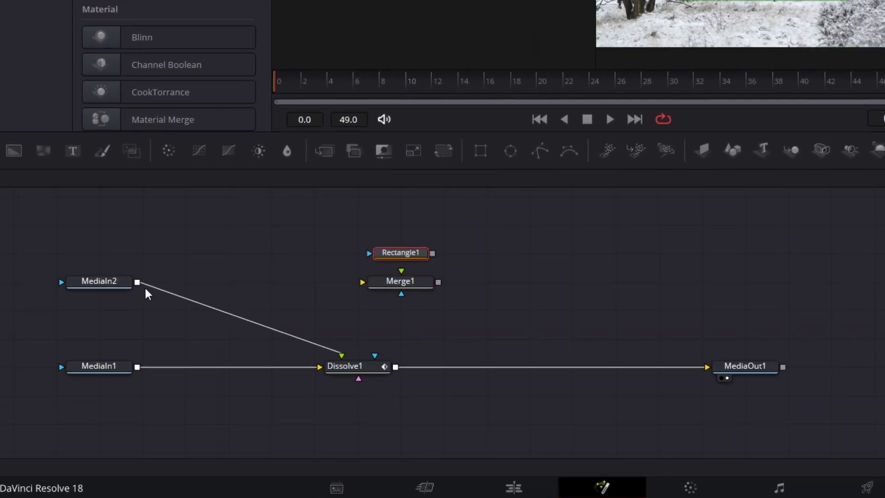
drag(137, 282, 401, 282)
Add a fully transparent Background1 and wire it and Rectangle1 into Merge1 as background and mask.
drag(14, 151, 402, 333)
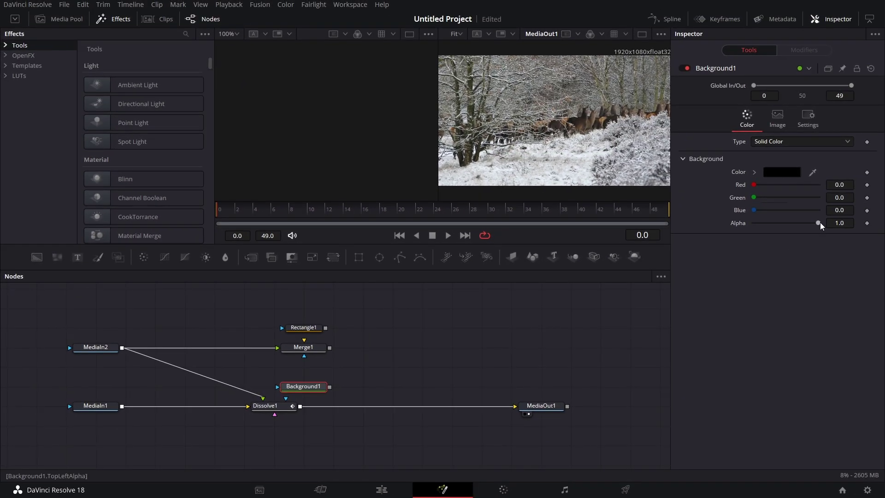
drag(812, 224, 724, 240)
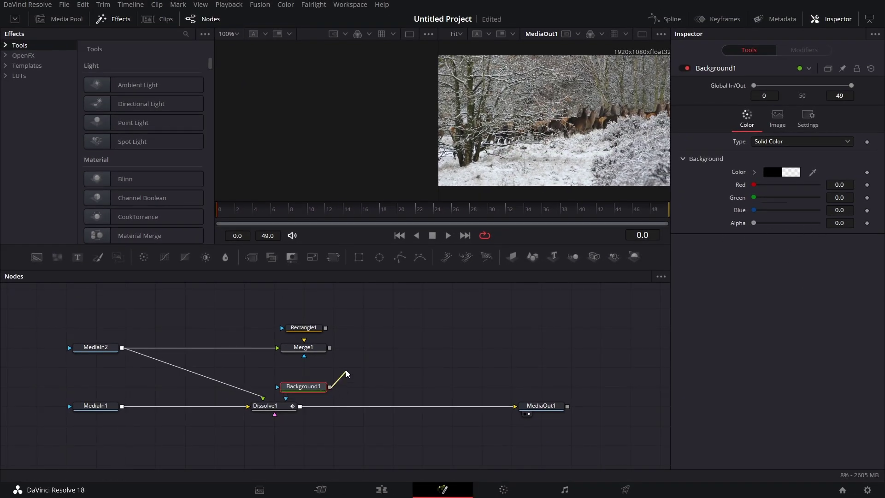
drag(330, 387, 304, 343)
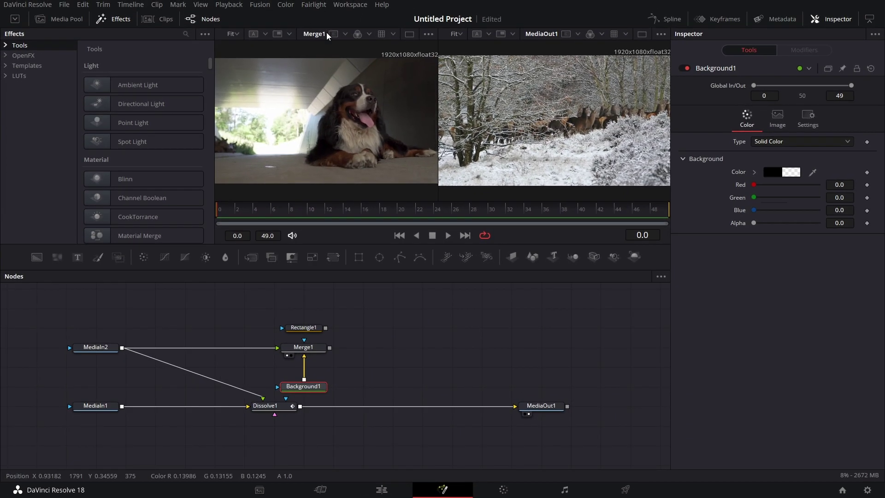
drag(325, 328, 304, 341)
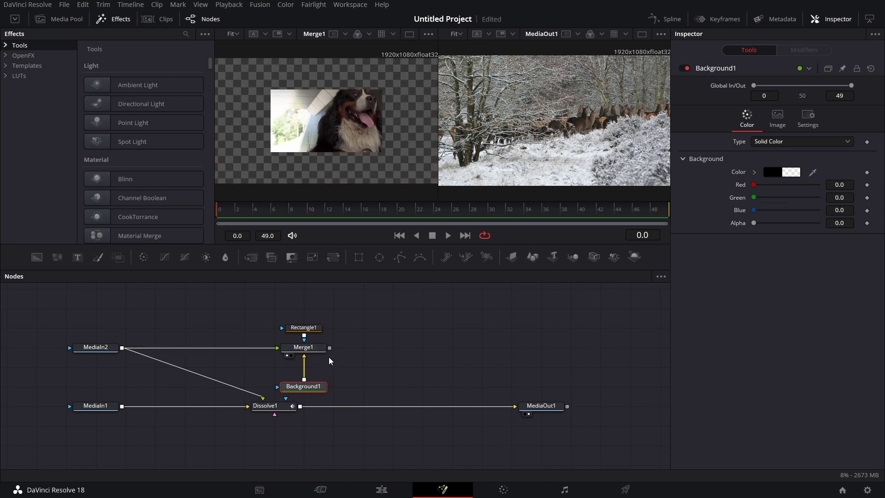
drag(318, 387, 318, 368)
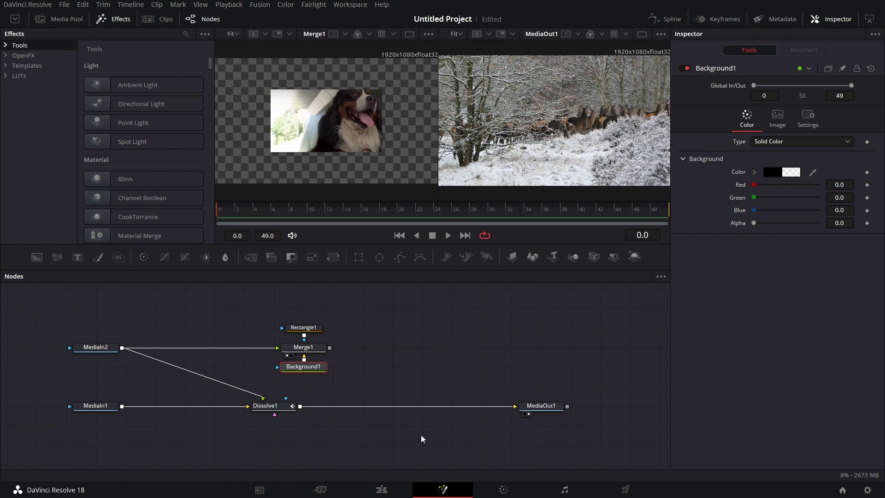
click(421, 358)
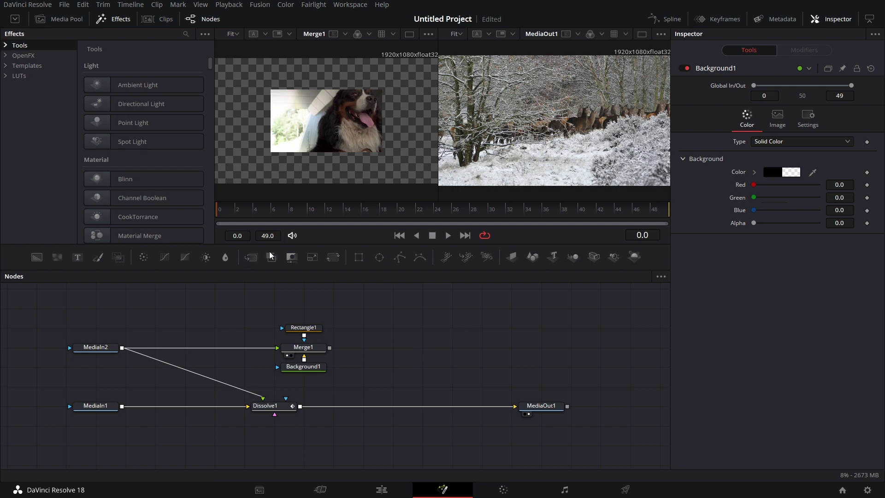
Add MatteControl1 on MediaIn2 with Rectangle1 as inverted garbage matte, shown in viewer 2.
drag(293, 261, 282, 309)
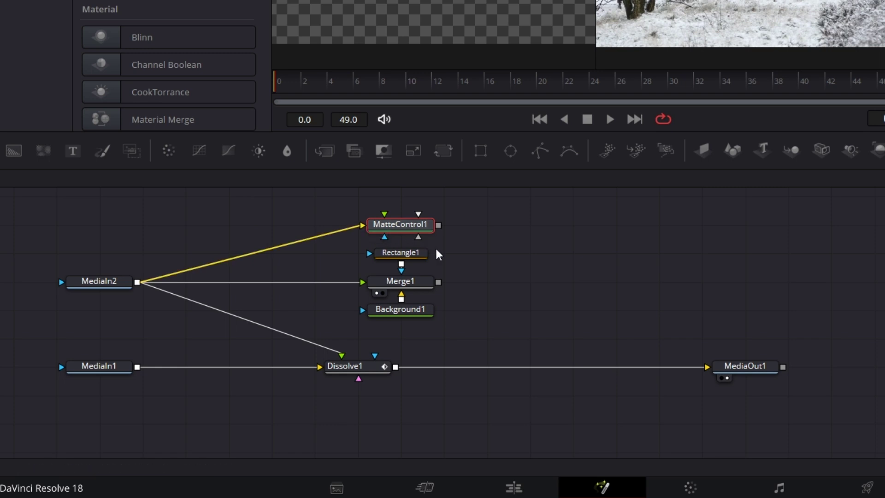
drag(402, 265, 401, 227)
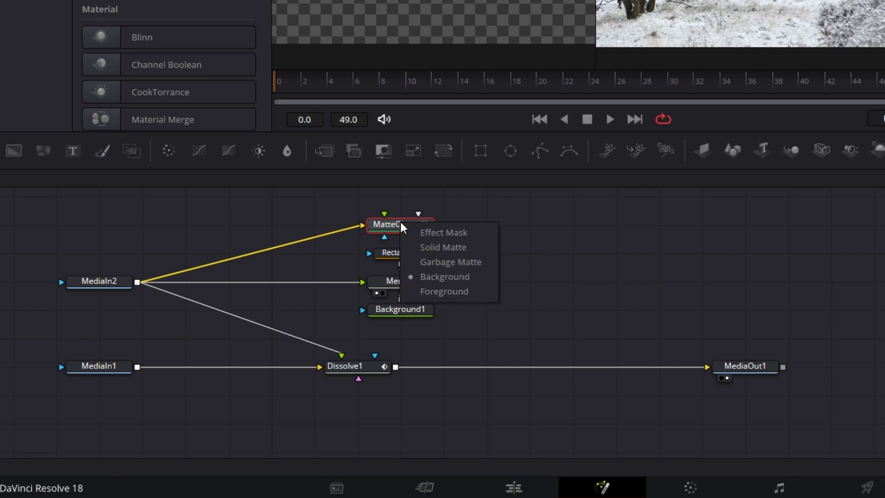
click(470, 267)
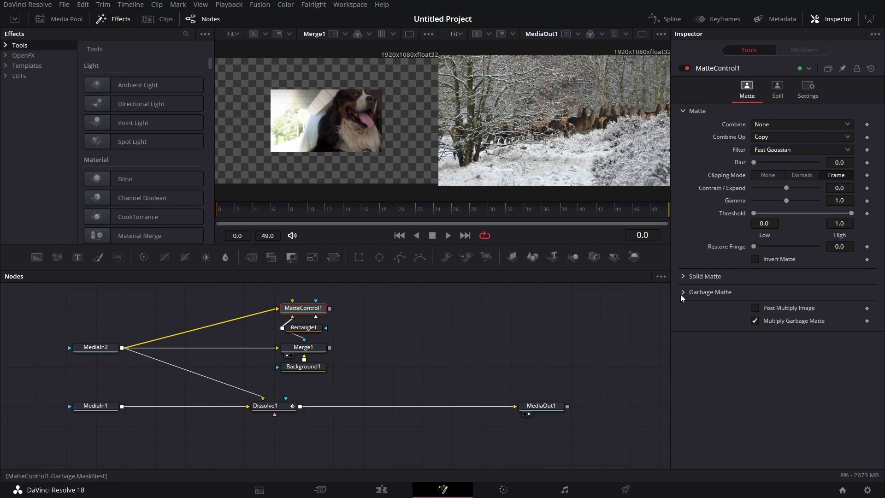
click(683, 294)
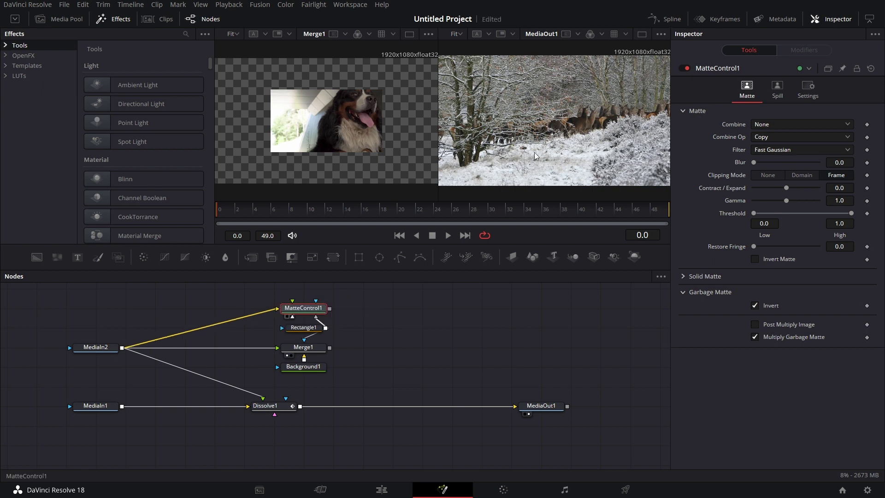
key(2)
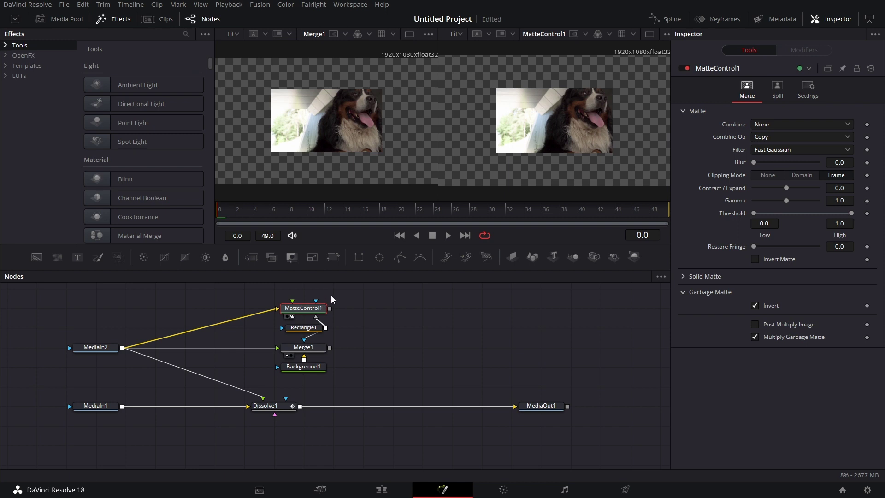
drag(333, 296, 288, 331)
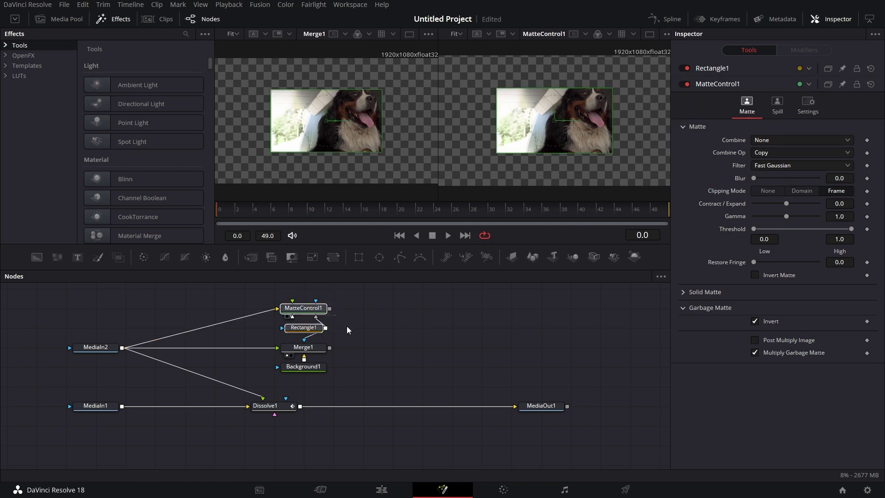
drag(347, 326, 300, 375)
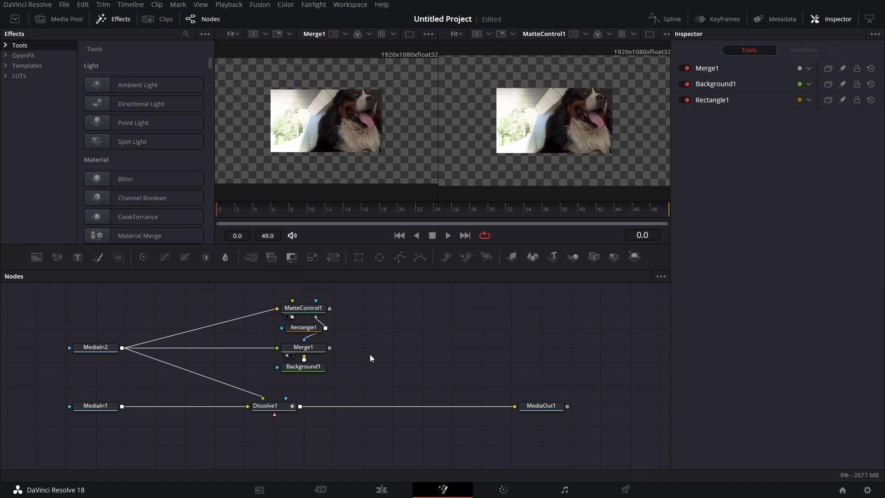
Paste edtech.jpg in as MediaIn3, view it in viewer 1, and check Project Settings without changes.
drag(370, 355, 376, 358)
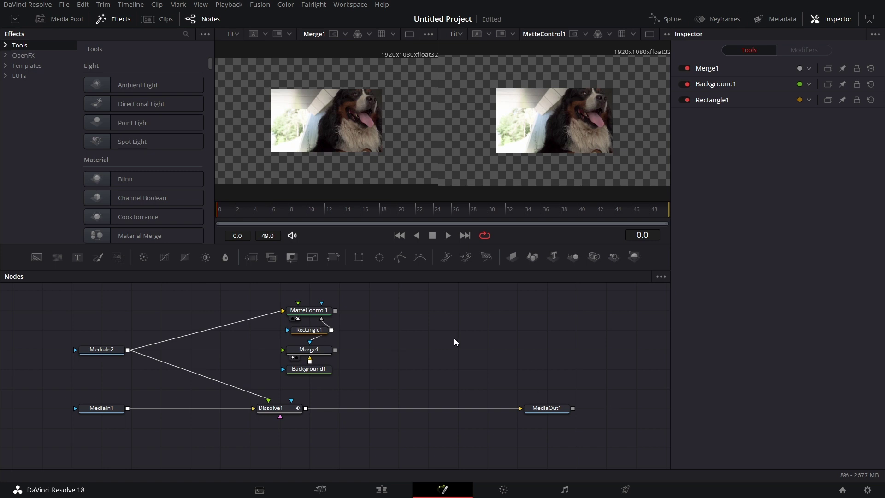
key(ctrl+v)
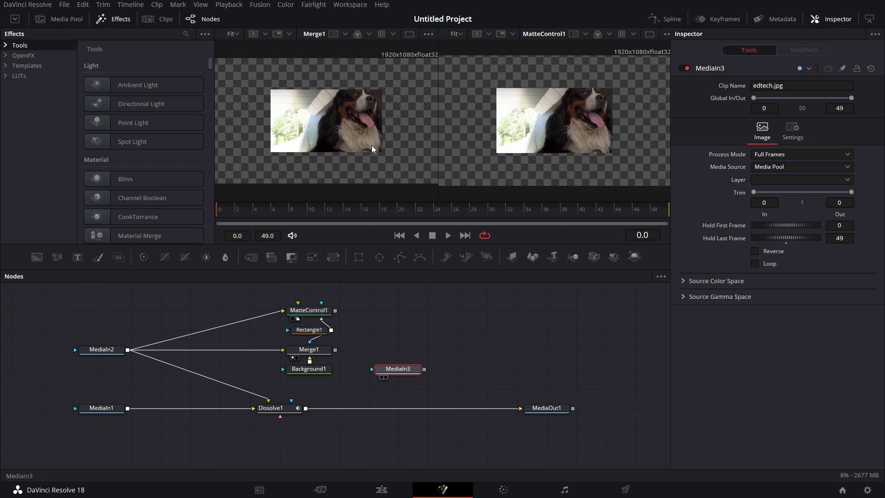
key(1)
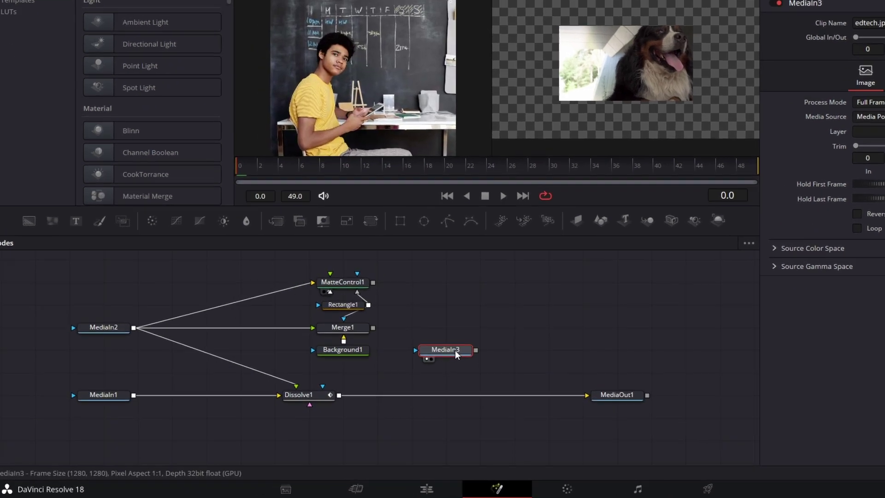
mouse_move(408, 373)
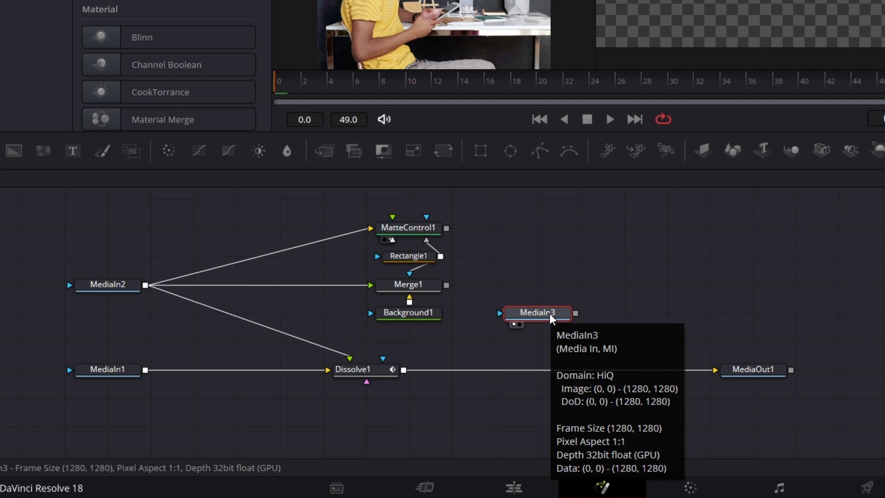
click(631, 255)
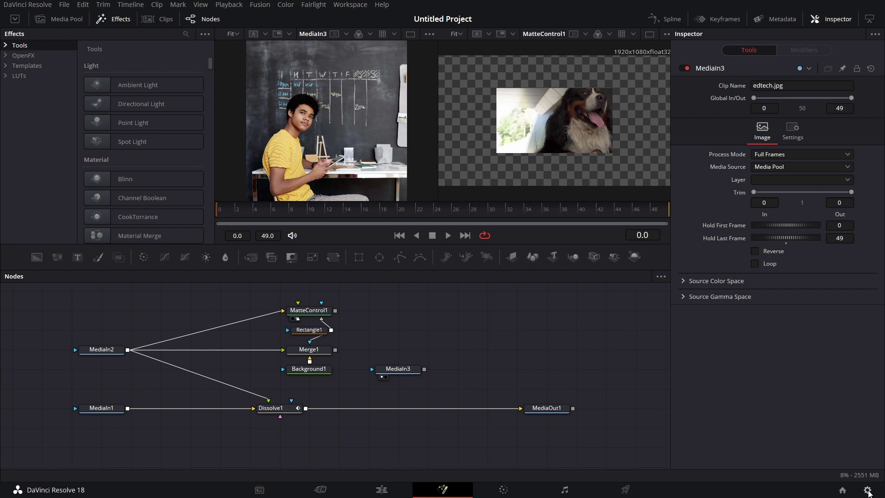
click(869, 490)
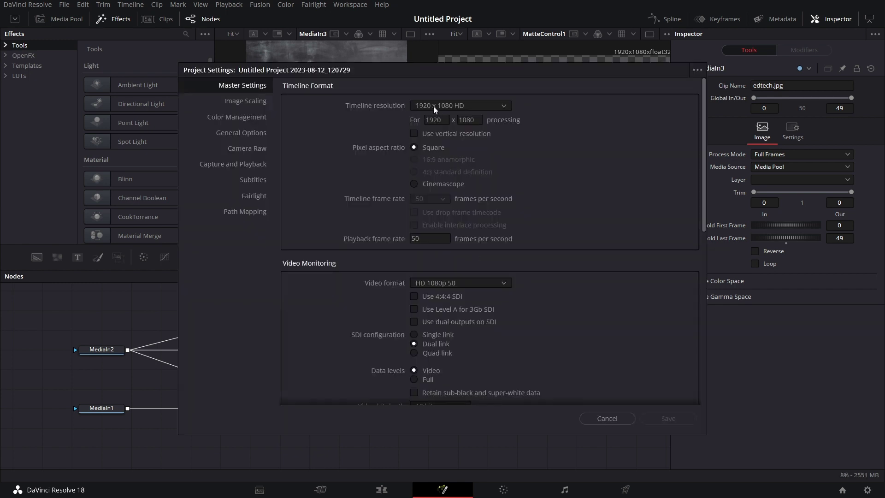
click(607, 418)
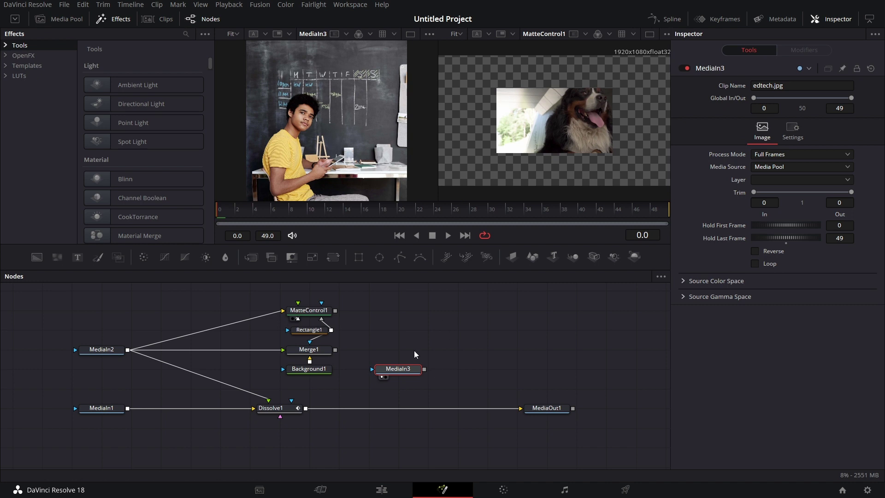
Add Merge2 placing edtech.jpg over Background1, view it in viewer 2, and set Size to 1.544.
click(472, 353)
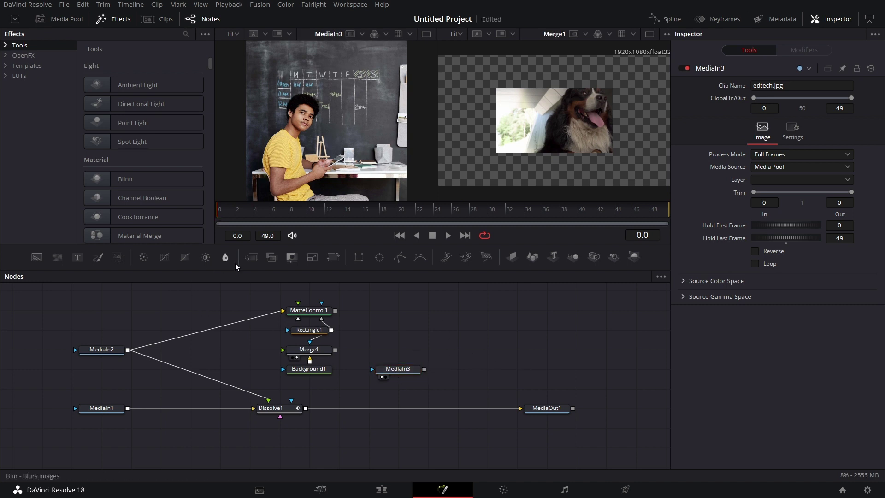
drag(252, 256, 458, 368)
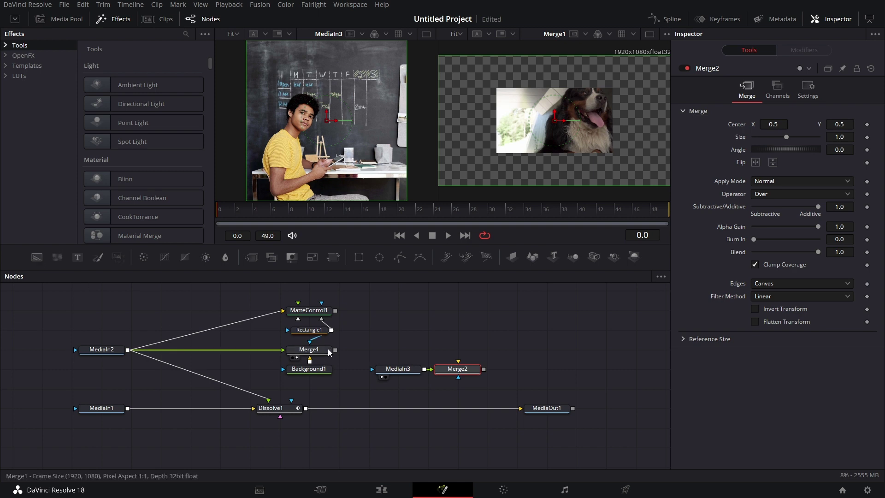
drag(310, 364, 459, 364)
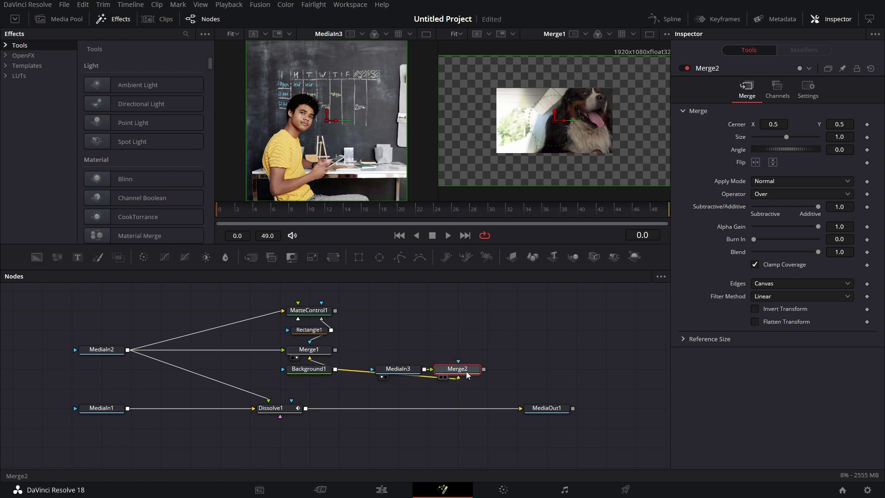
key(2)
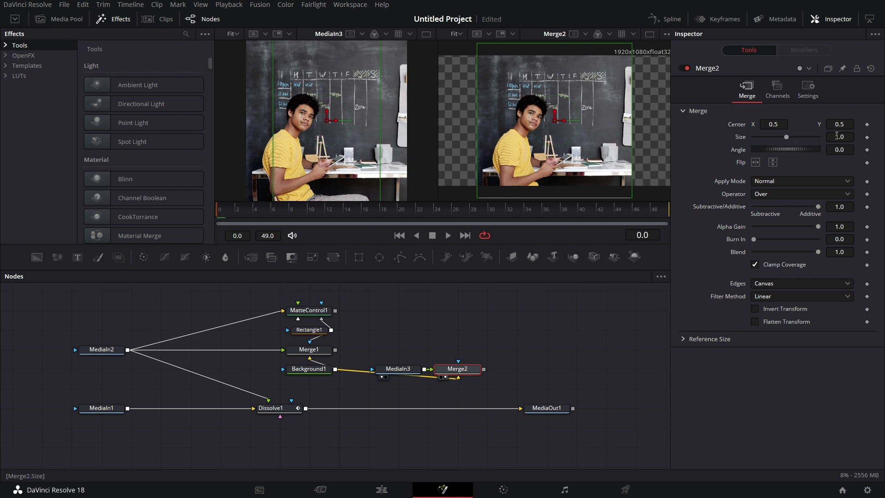
drag(837, 136, 868, 136)
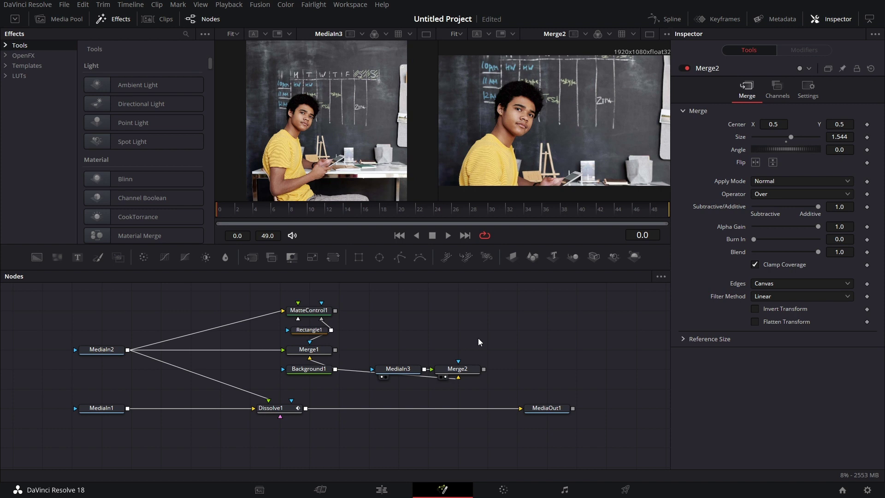
Add a Crop1 node fed by MediaIn3 with X Offset -330 and Y Offset 100, placed above Merge2.
key(shift+space)
text(crop)
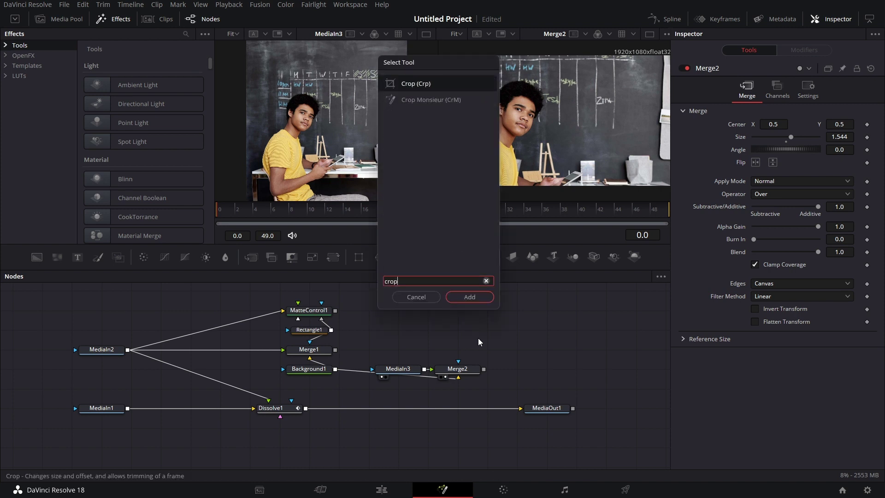
key(Return)
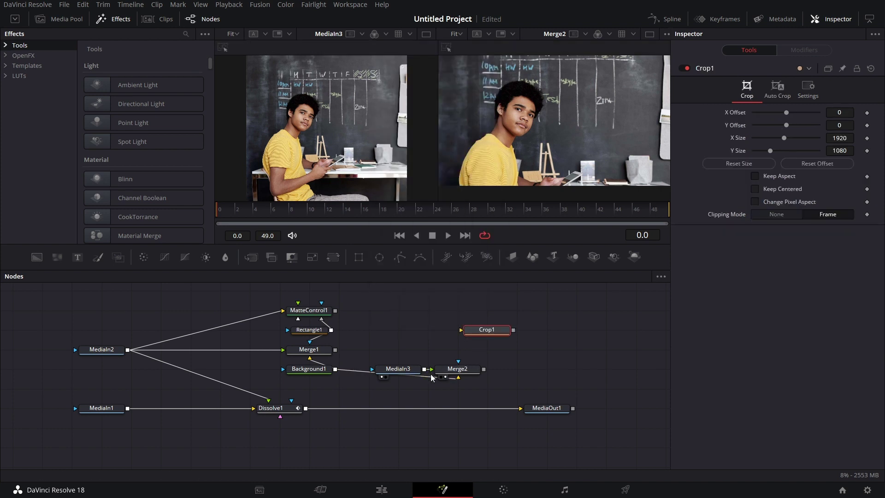
drag(424, 369, 471, 330)
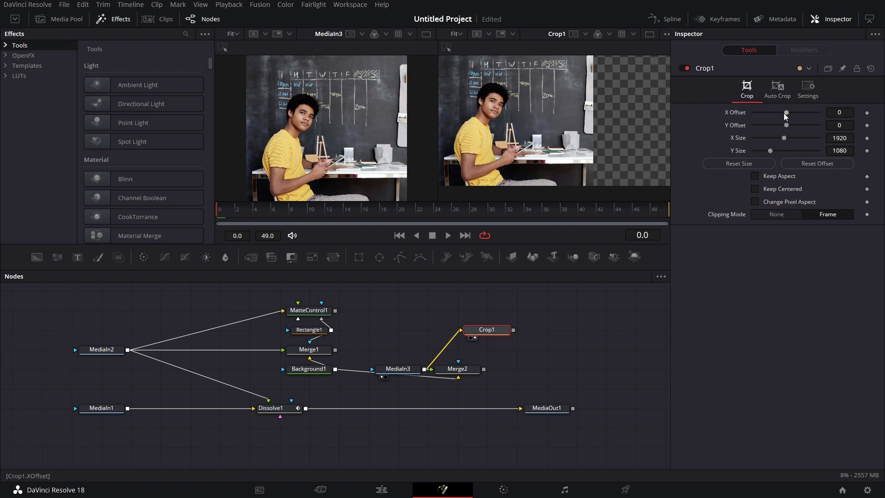
drag(786, 112, 797, 128)
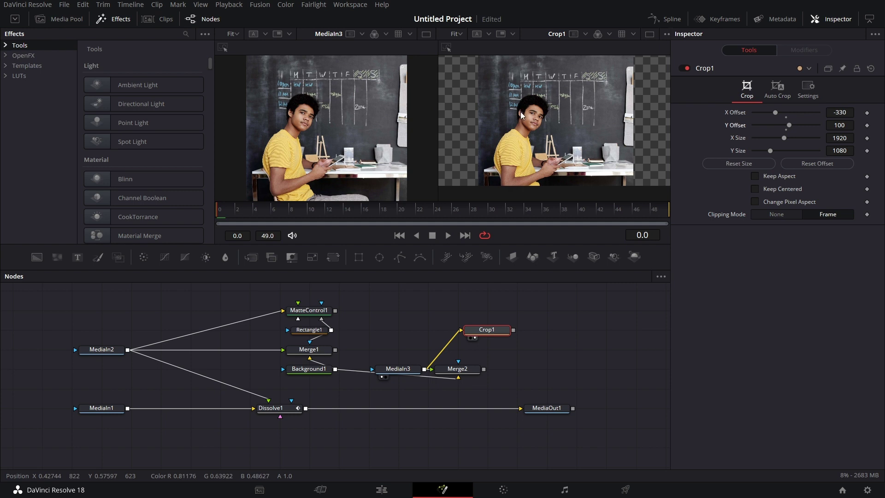
click(474, 373)
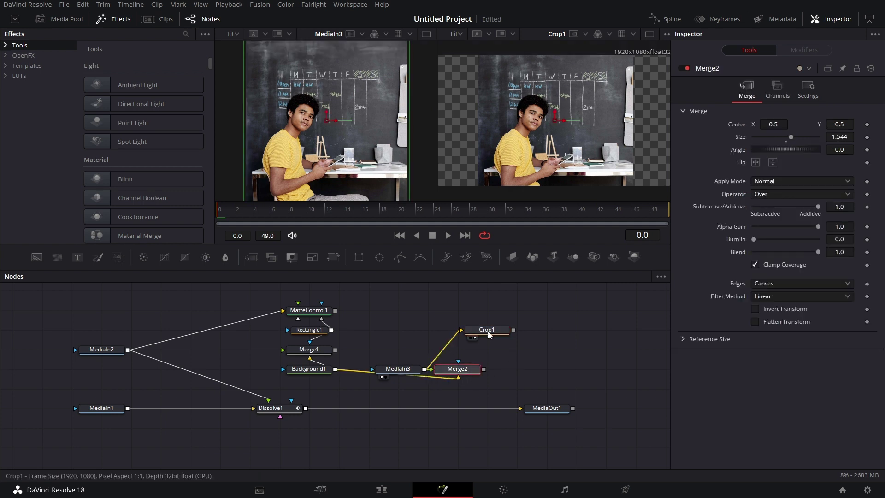
drag(496, 329, 466, 349)
click(466, 349)
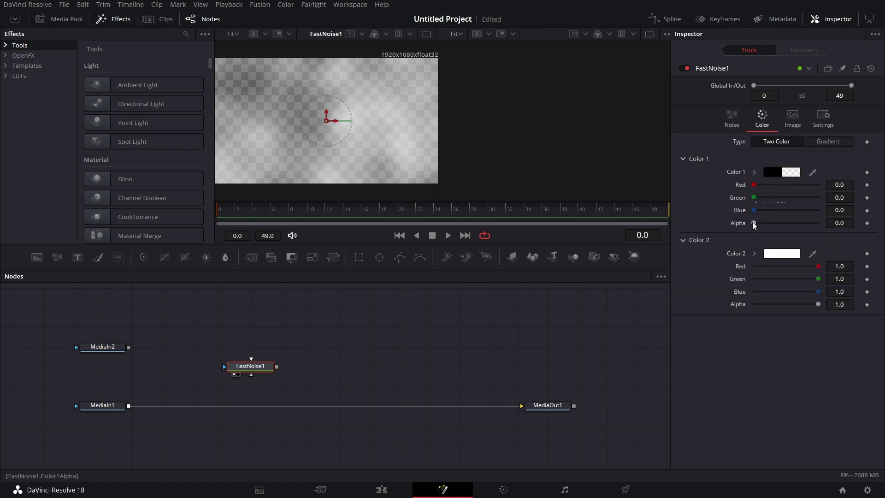
Set Color 1 alpha to 1, switch to a Linear gradient with added stops, last stop black at alpha 0.
drag(754, 224, 823, 223)
click(837, 143)
click(781, 172)
click(780, 198)
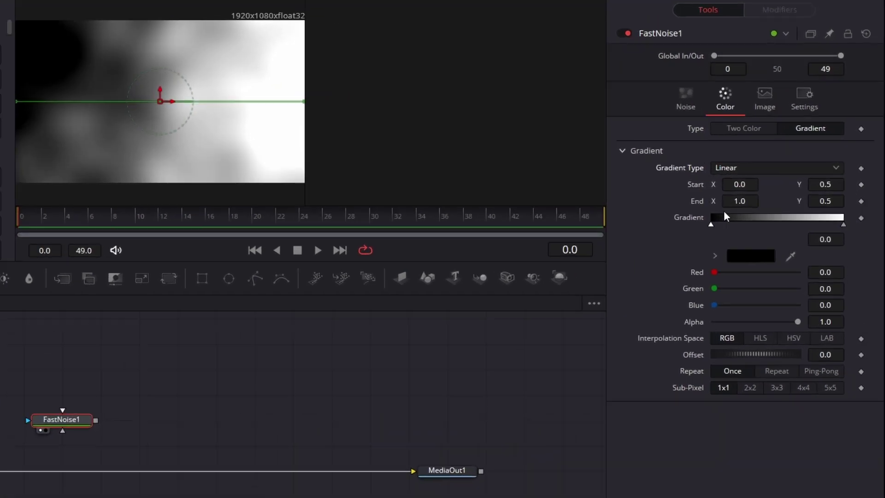
click(737, 220)
click(778, 220)
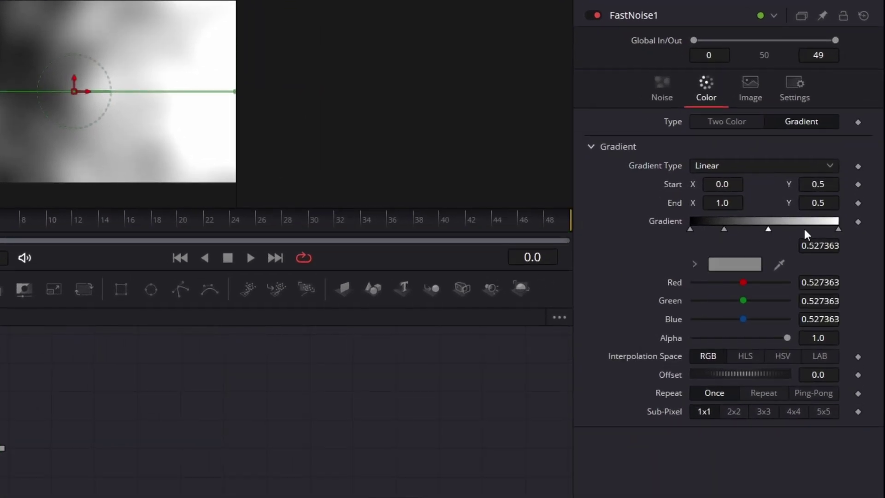
click(807, 228)
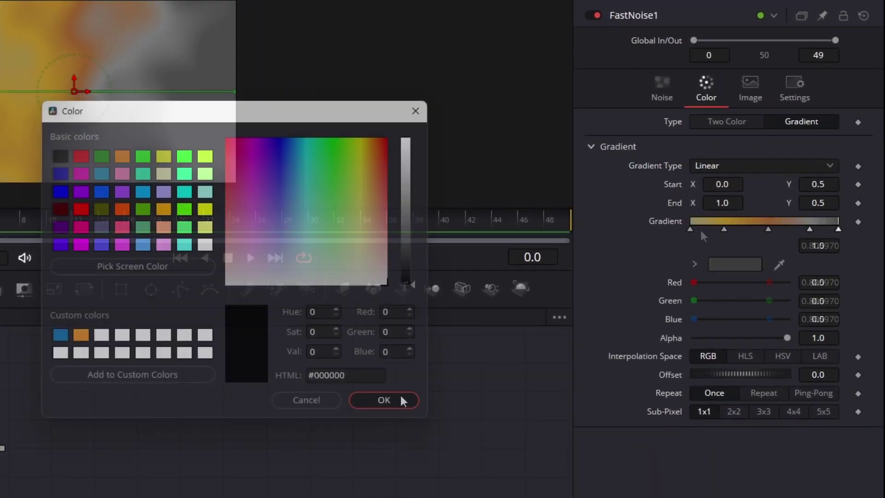
click(403, 400)
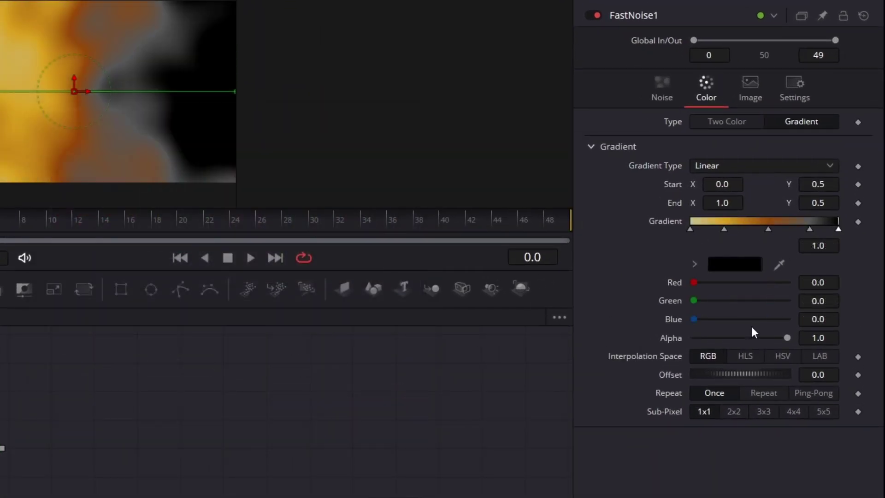
drag(787, 338, 675, 351)
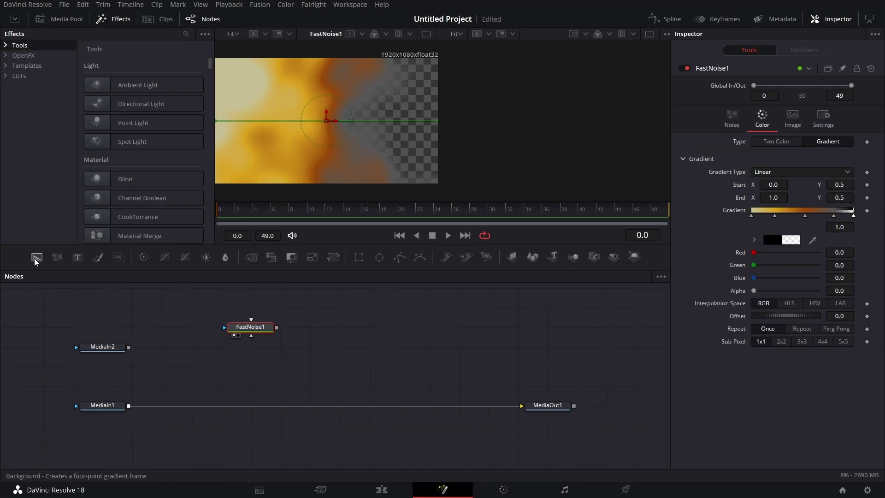
Add a Background node, view it in viewer 2, and set its colour to full cyan.
drag(36, 261, 336, 365)
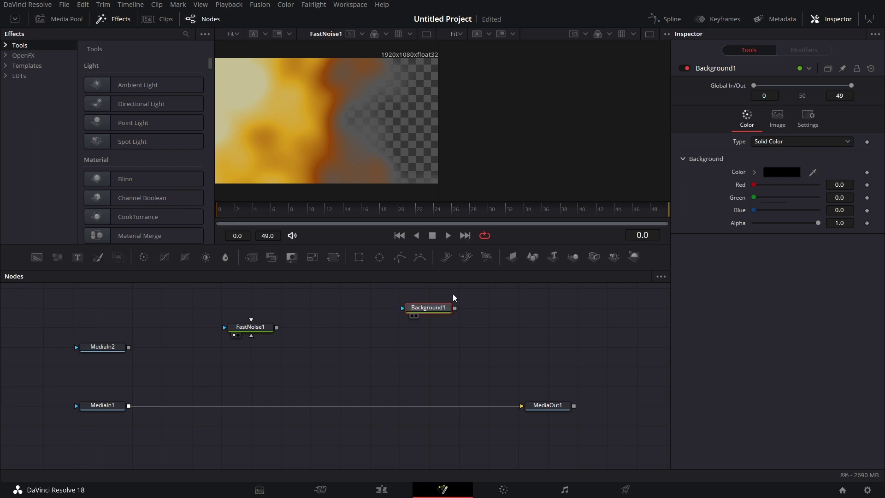
key(2)
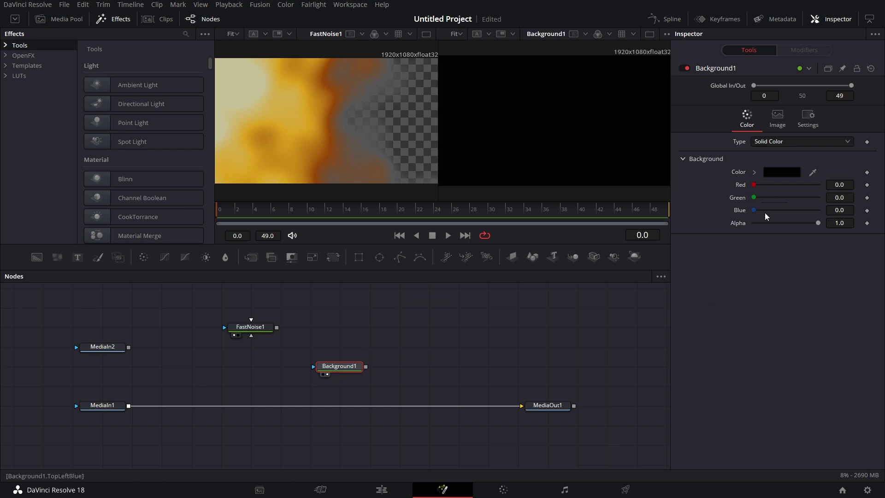
click(781, 171)
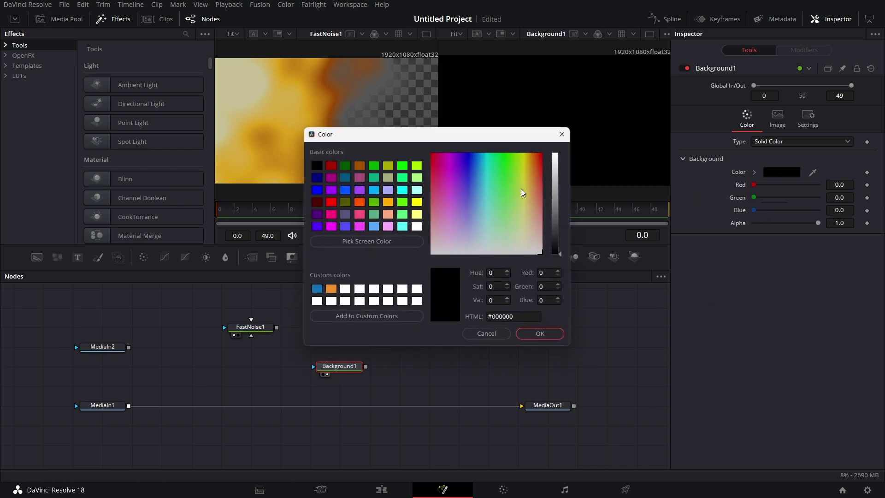
click(486, 172)
click(555, 157)
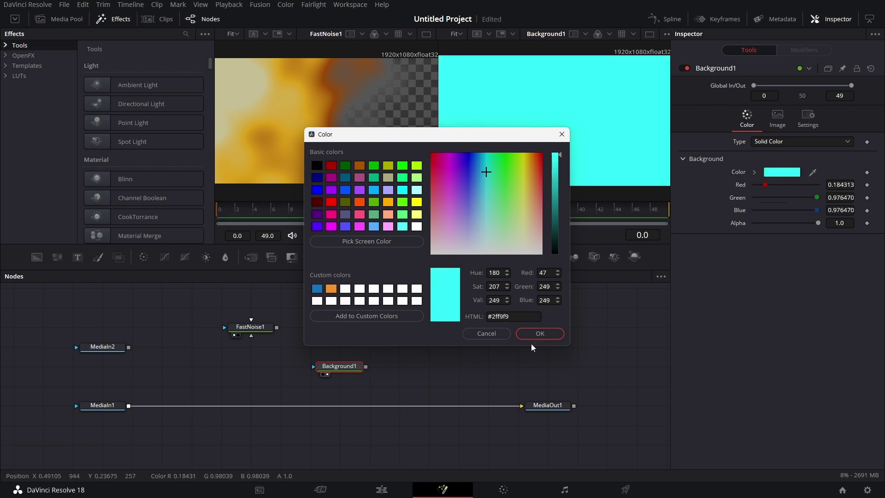
click(538, 333)
Drop FastNoise1 onto Background1 to create Merge1, view Merge1 in viewer 2, and tidy the nodes.
drag(276, 327, 366, 369)
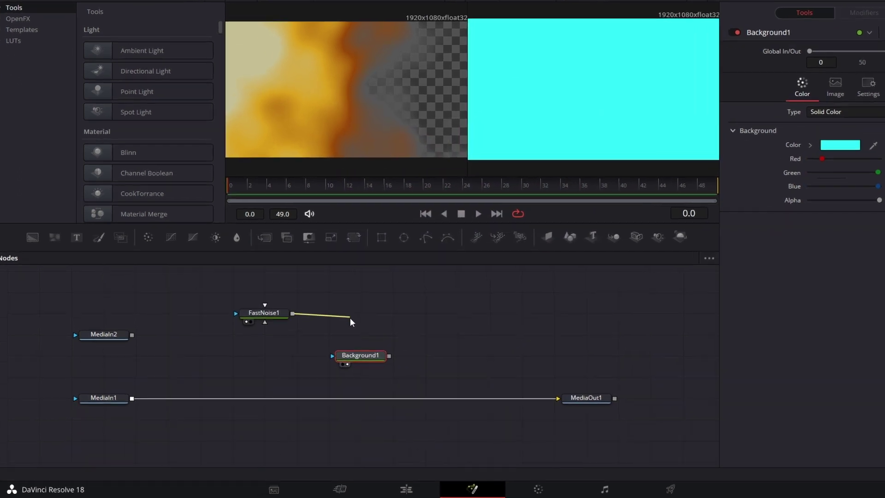
drag(492, 317, 493, 317)
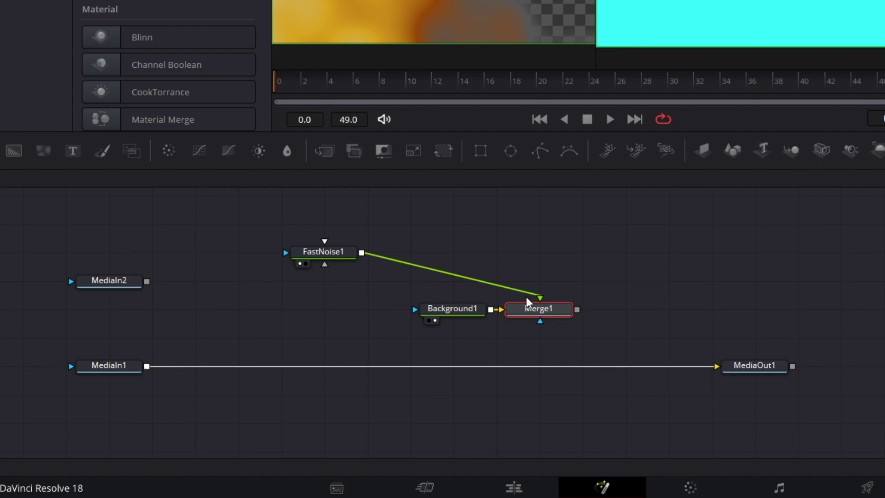
drag(560, 317, 479, 267)
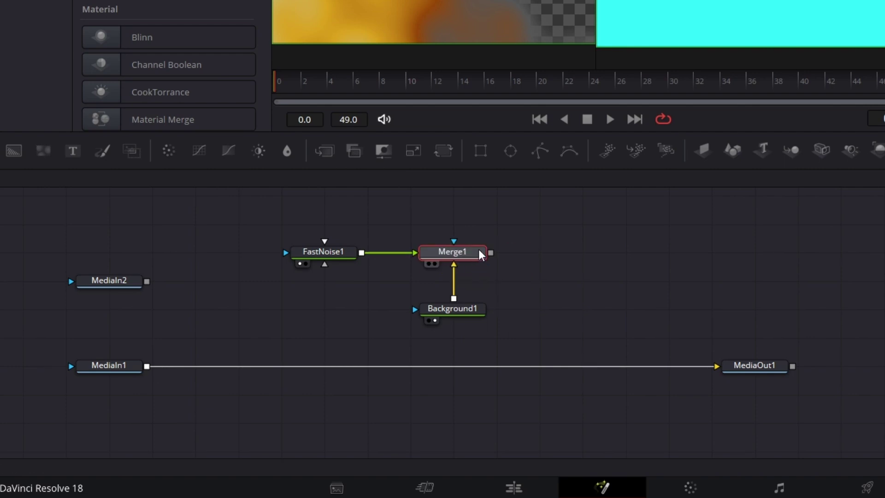
key(2)
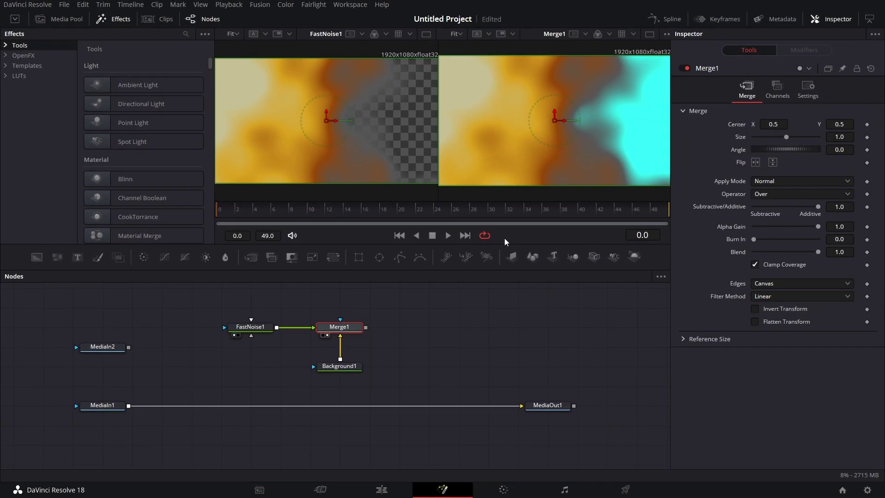
drag(259, 324, 258, 305)
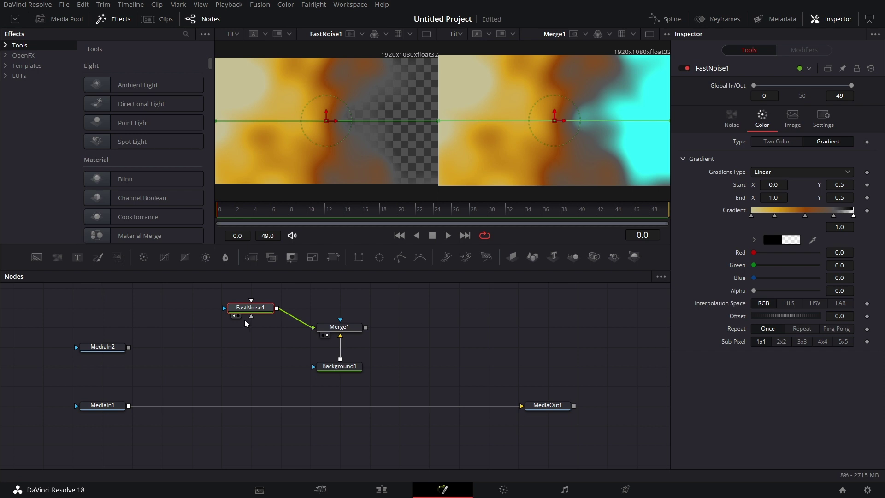
Insert a Brightness / Contrast node after FastNoise1 with contrast 1.0 and Pre-Divide / Post-Multiply on.
drag(244, 318, 201, 333)
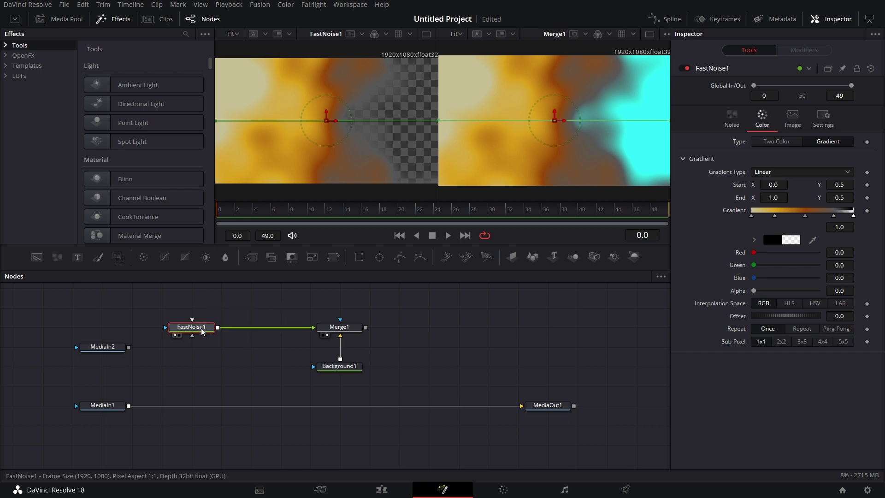
key(shift+space)
text(brigh)
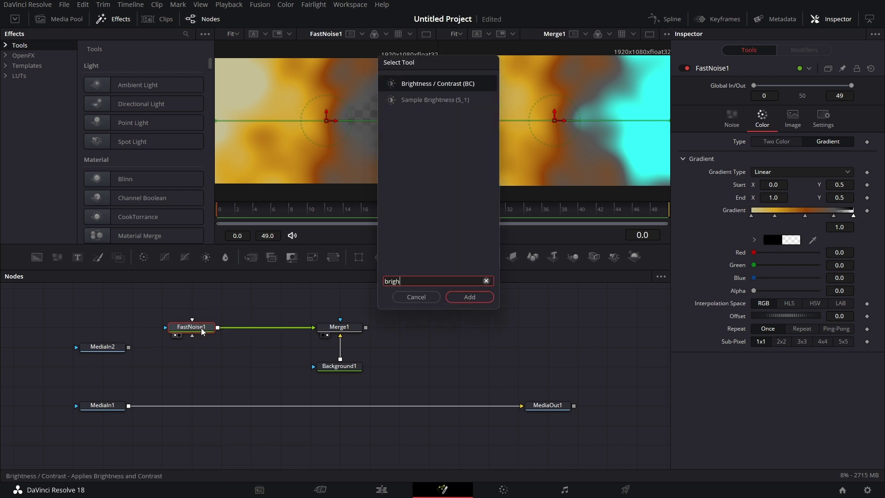
key(Return)
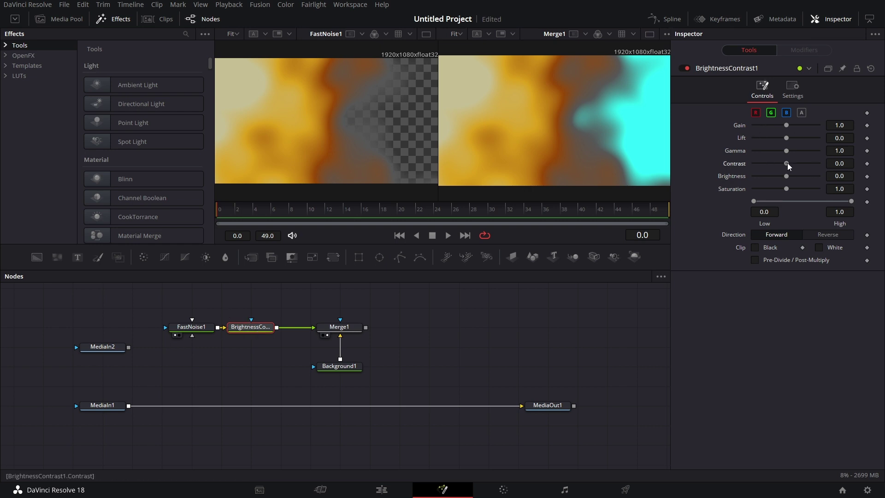
drag(788, 165, 850, 167)
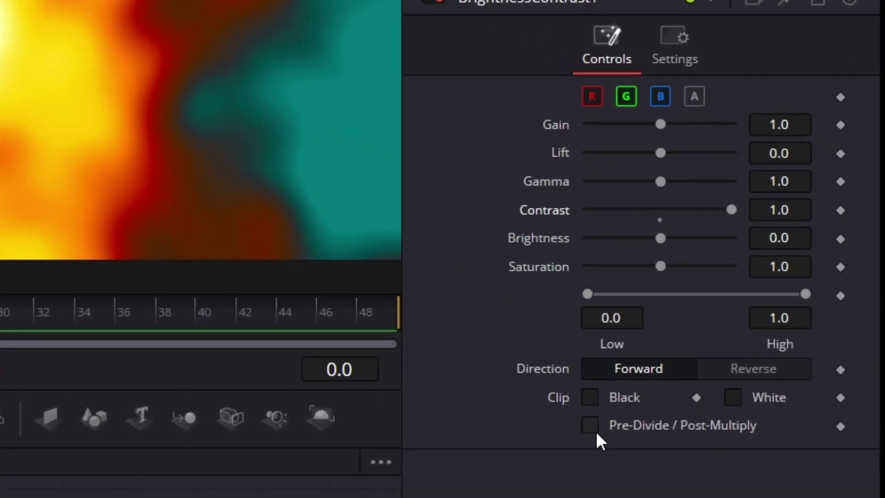
click(591, 427)
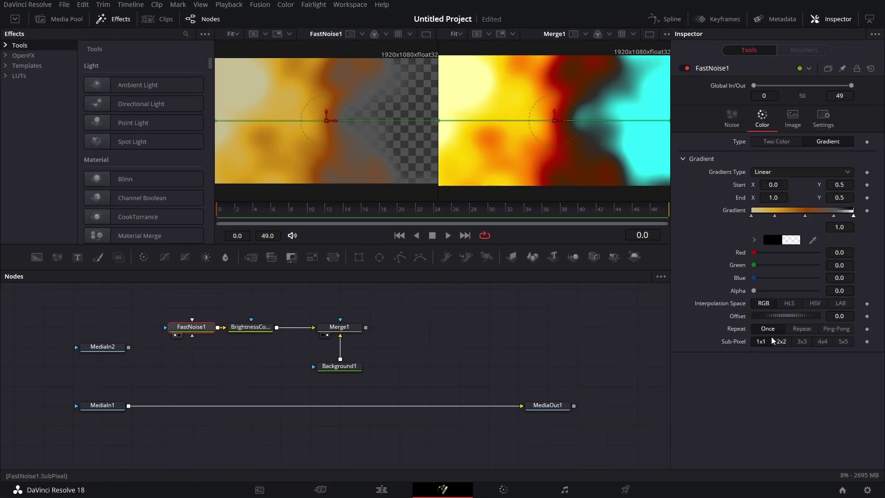
Set FastNoise1's Seethe Rate to 0.394 and preview the animated noise.
click(733, 115)
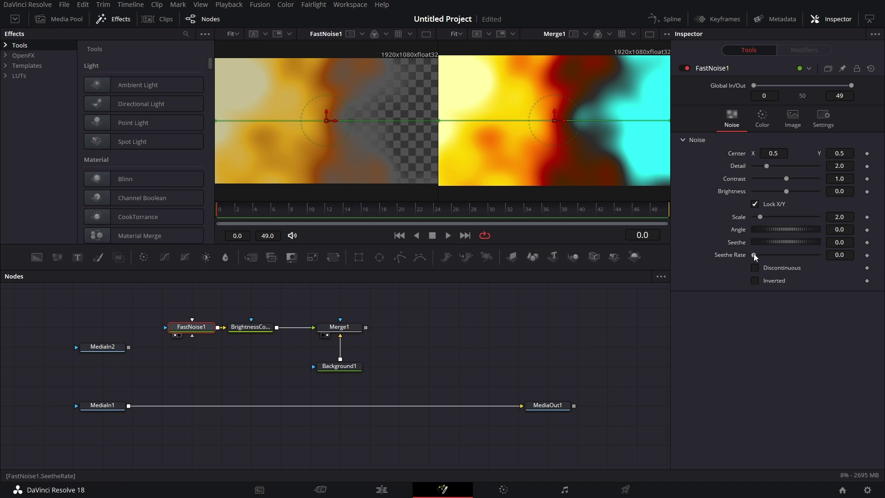
drag(754, 254, 780, 255)
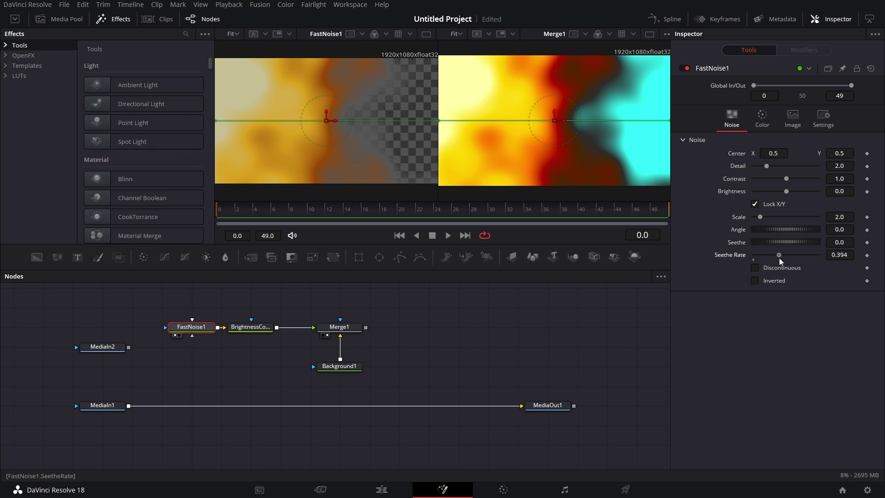
click(448, 235)
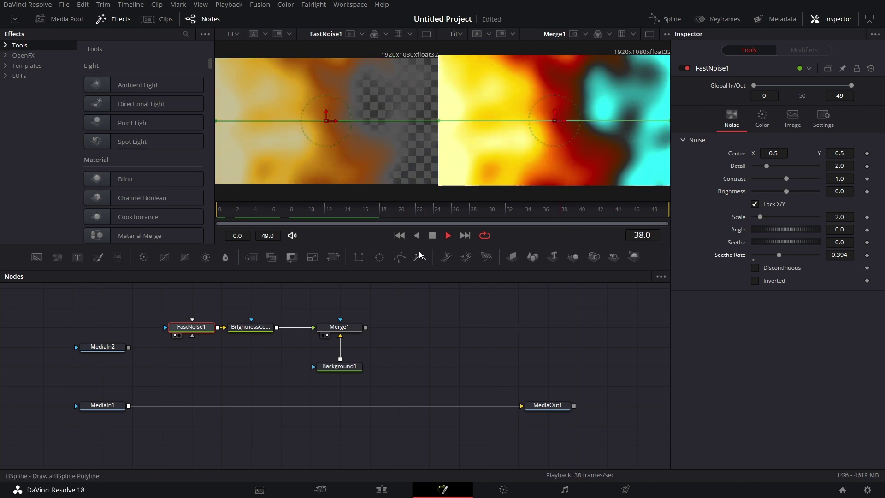
click(448, 236)
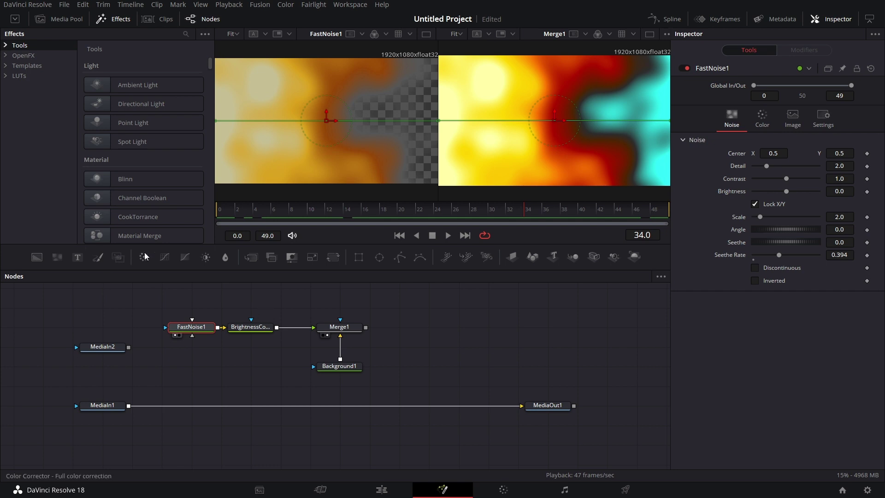
Add a Color Corrector node with contrast 3.0 and show it in the left viewer.
drag(143, 257, 222, 312)
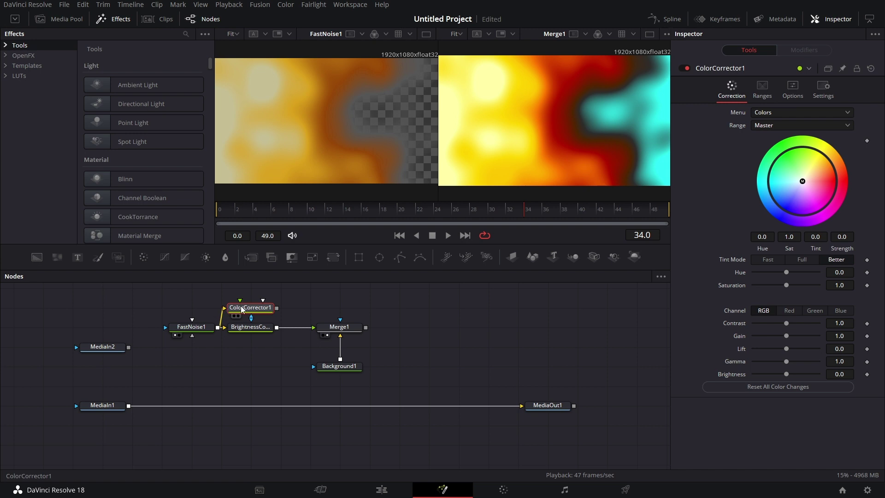
drag(786, 323, 858, 325)
drag(250, 308, 331, 134)
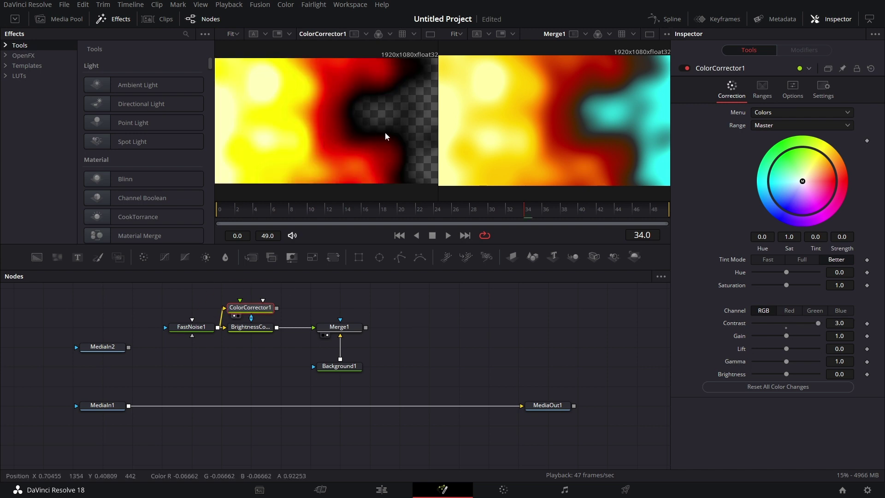
Connect ColorCorrector1 into Merge1 and enable its Pre-Divide / Post-Multiply option.
drag(277, 307, 354, 330)
click(353, 330)
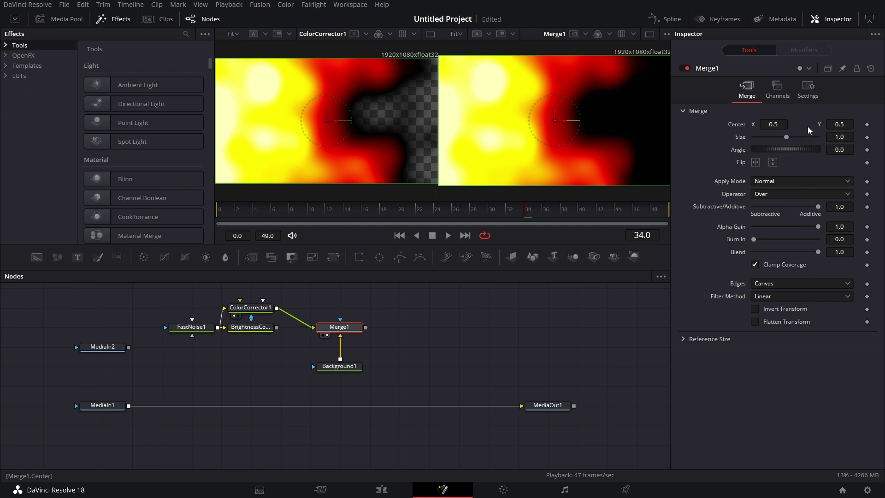
click(250, 307)
click(792, 91)
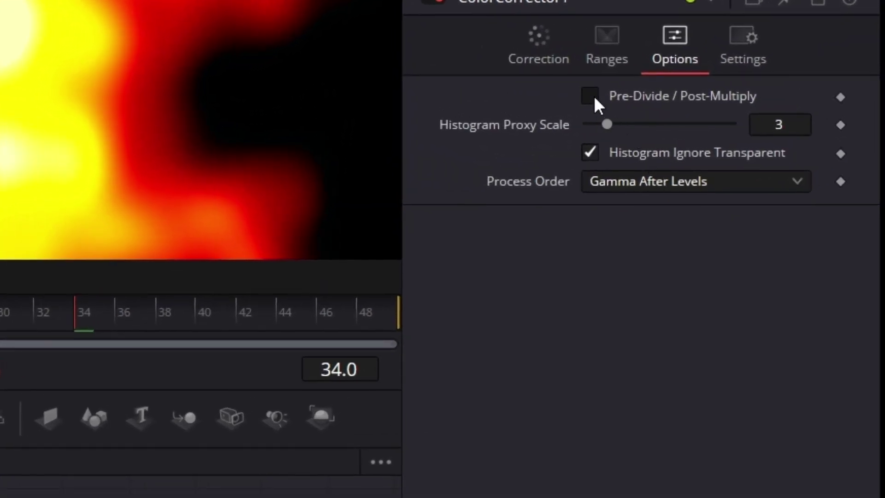
click(591, 97)
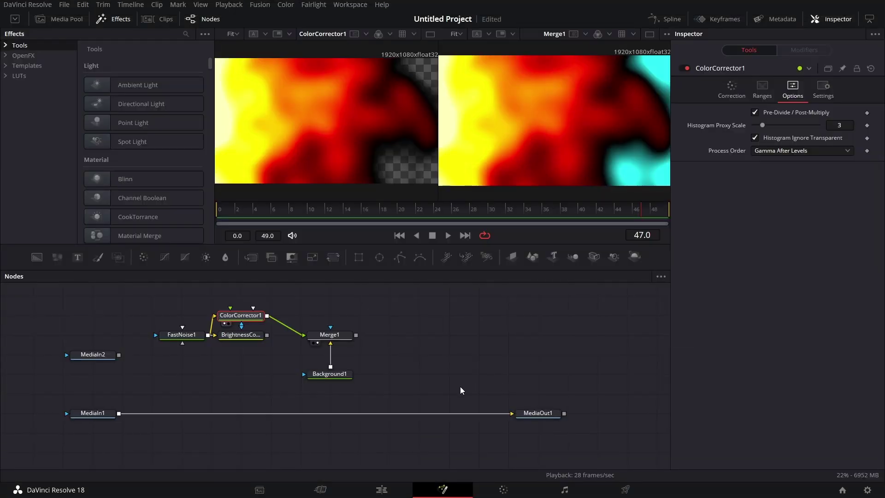
Select all the composition nodes and shift them to the left.
mouse_move(462, 391)
mouse_down()
mouse_move(458, 377)
mouse_move(455, 386)
mouse_up()
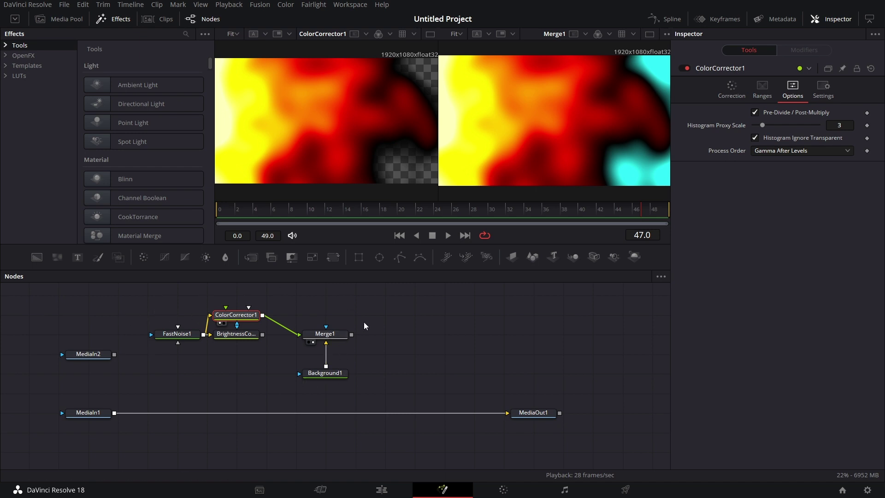
drag(364, 375, 353, 375)
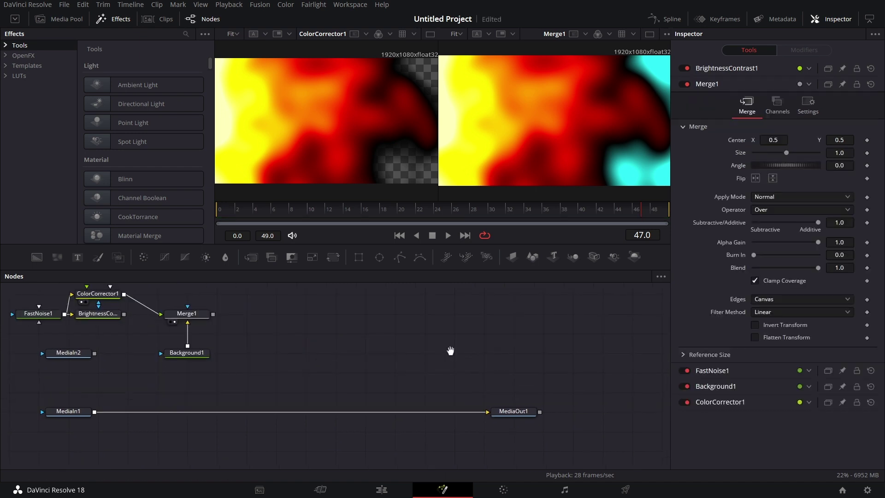
drag(450, 351, 460, 367)
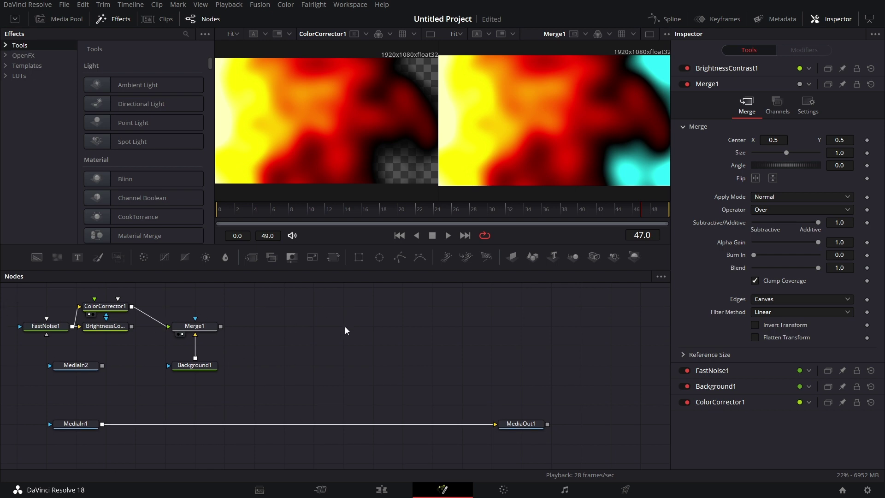
Add a Saver node via the 'saver' search and feed it Merge1's output.
key(shift+space)
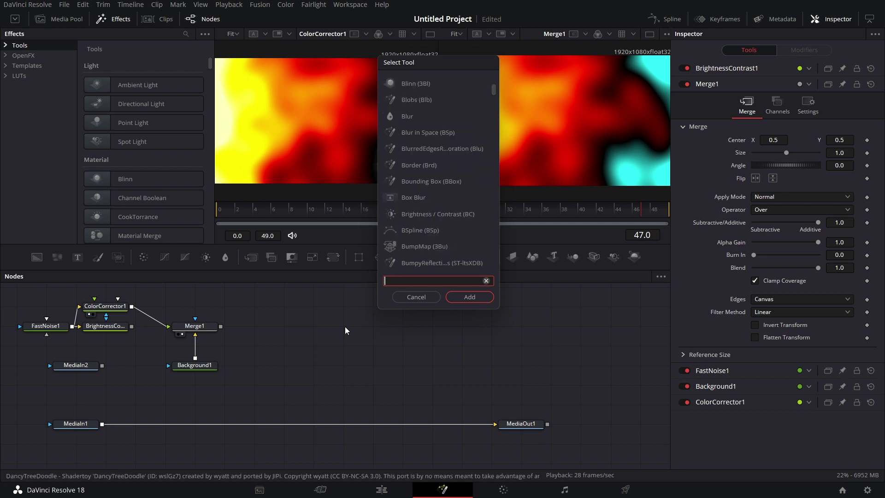
text(saver)
key(Return)
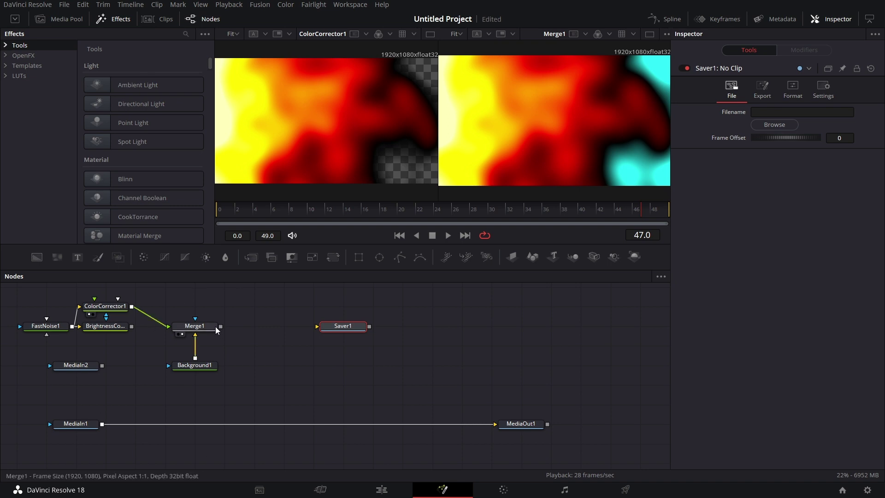
drag(221, 327, 318, 326)
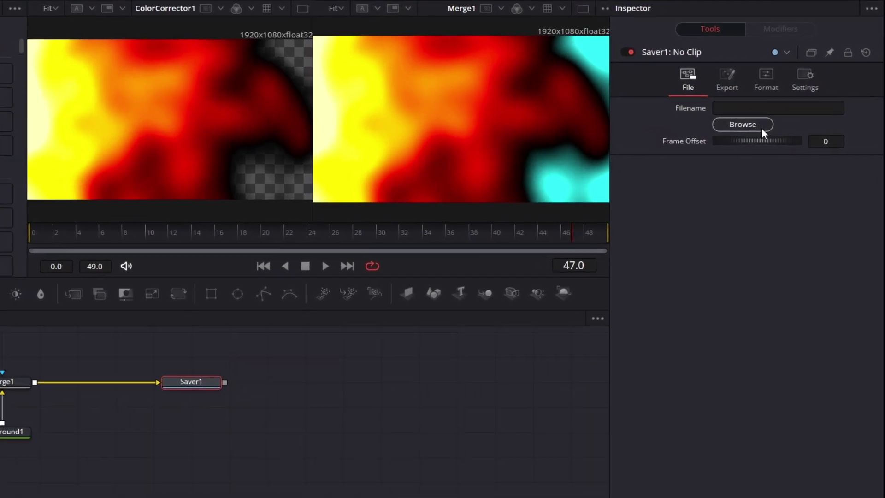
Browse for Saver1's output location and create a new tut2 folder under Assets.
click(768, 124)
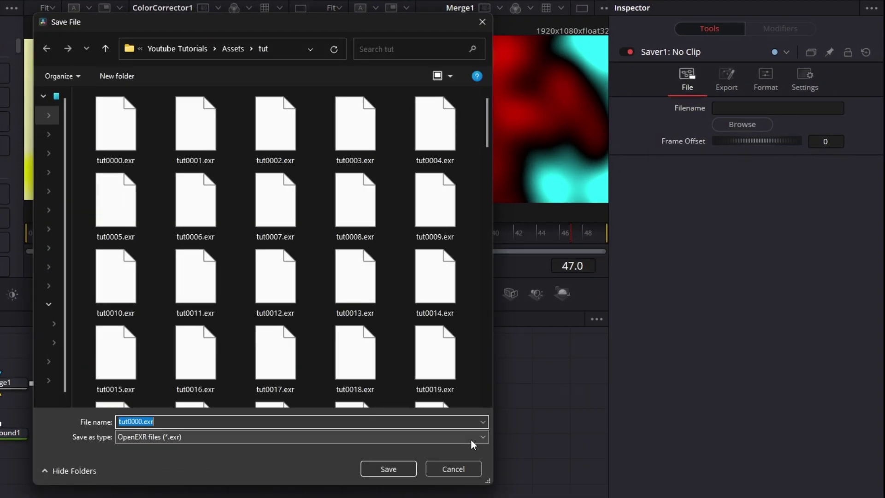
click(233, 49)
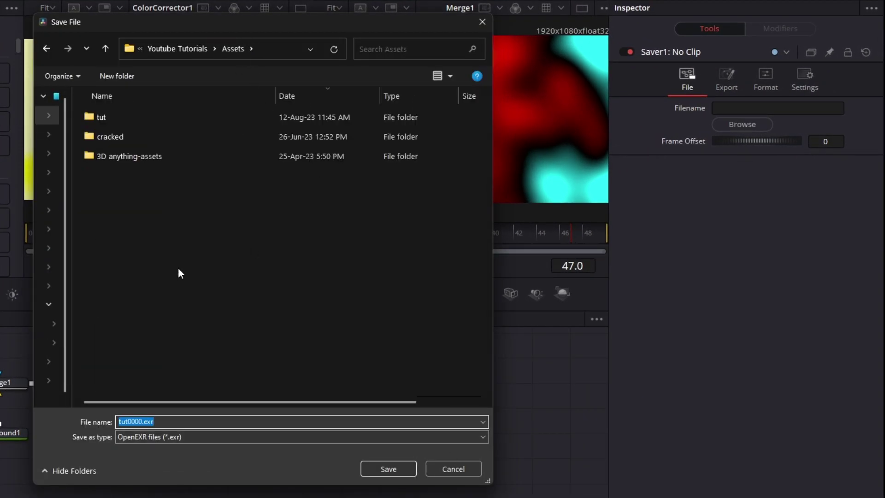
click(118, 76)
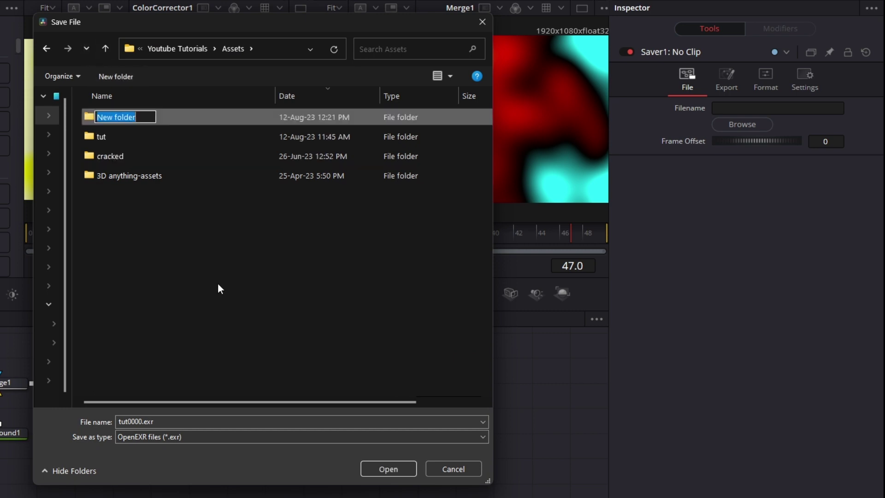
text(tut2)
key(Return)
Open the tut2 folder and set the output file name to test.exr.
double_click(154, 117)
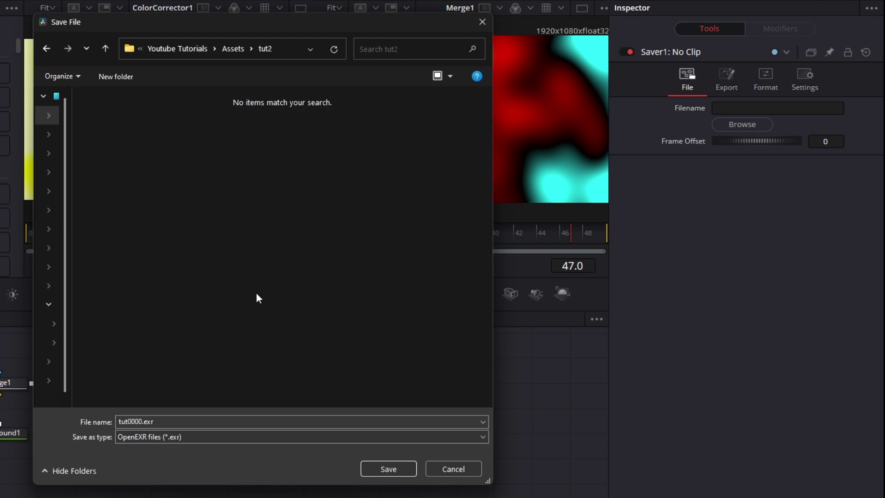
double_click(166, 422)
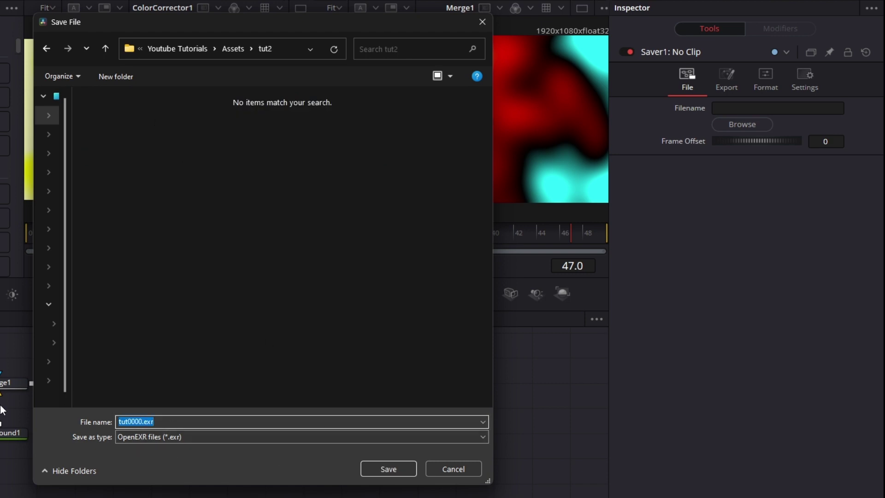
text(test)
click(387, 468)
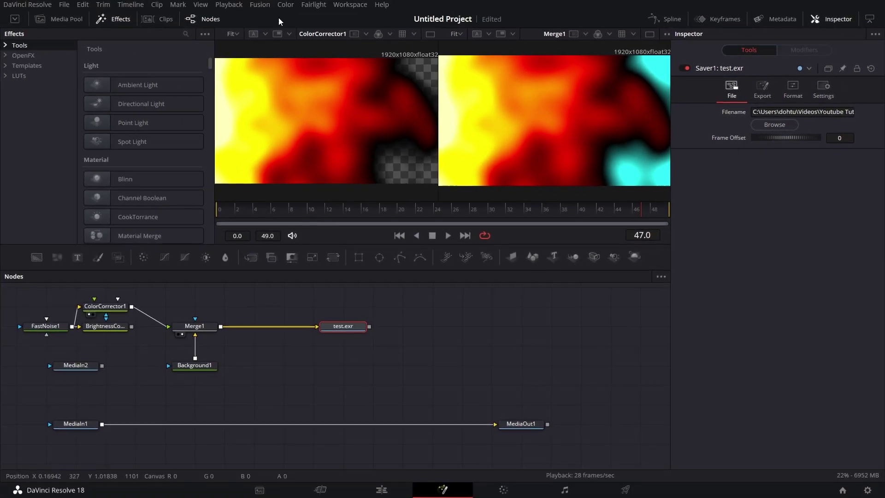
Run Render All Savers to write 50 frames to test.exr, then dismiss the completion message.
click(260, 4)
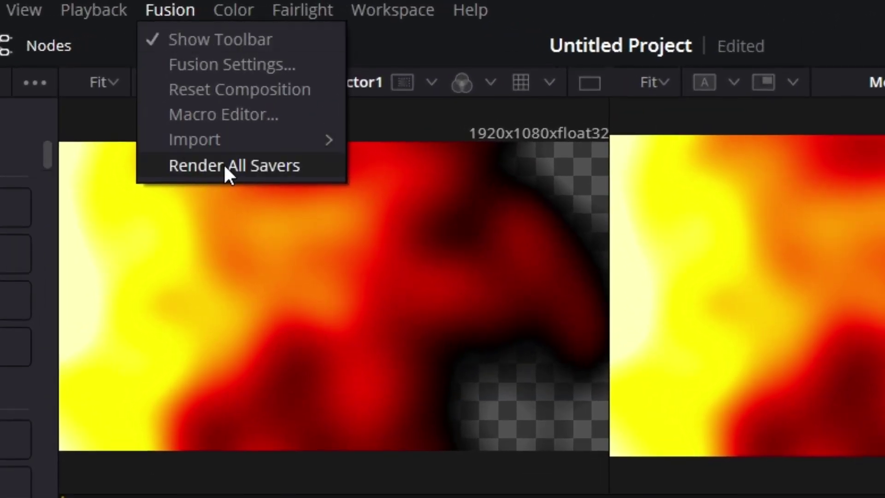
click(280, 66)
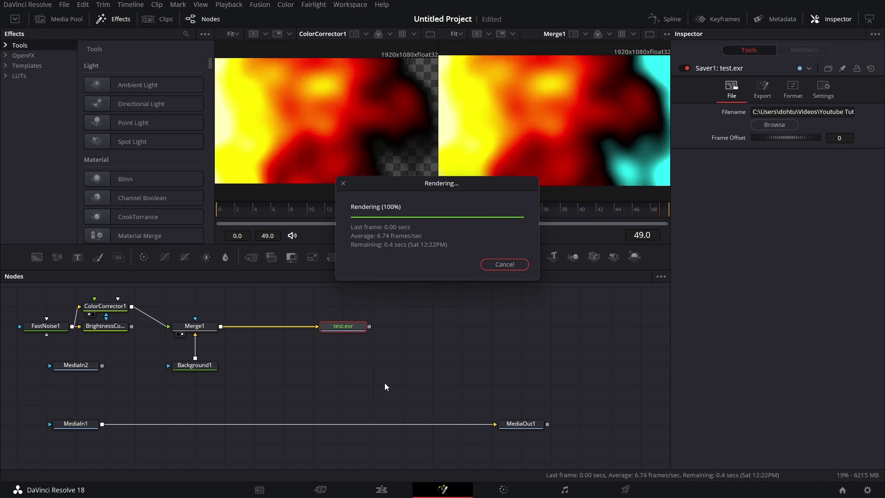
click(536, 271)
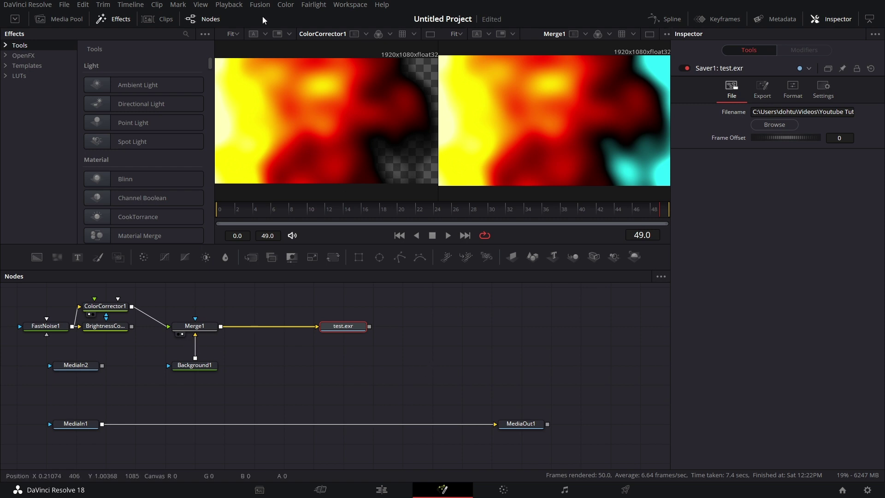
Add a Loader reading the rendered test0000.exr sequence from the tut2 folder.
click(452, 347)
key(shift+space)
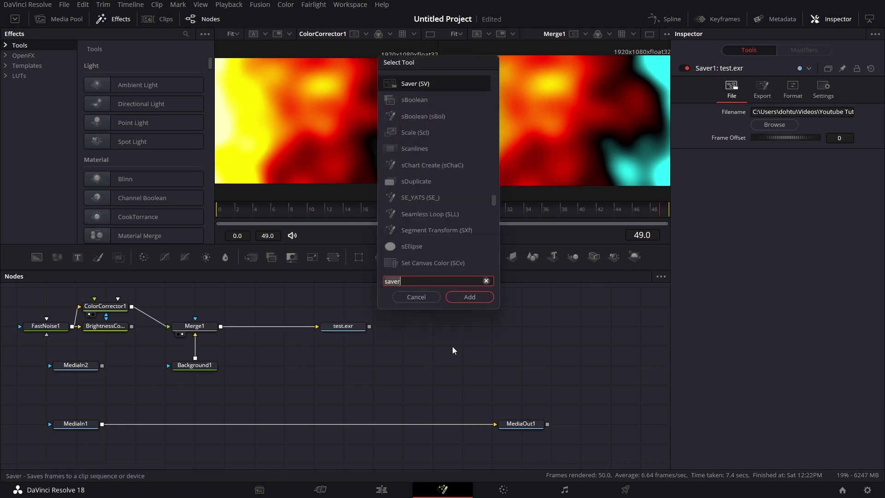
text(loade)
key(Return)
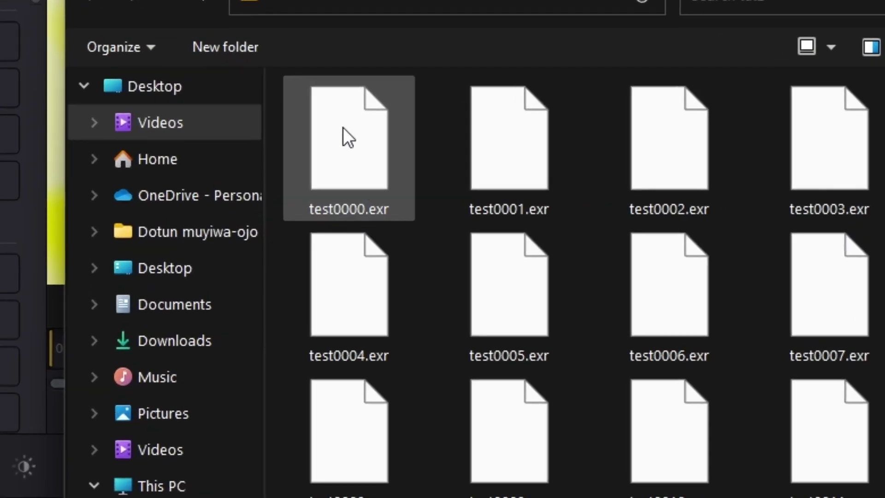
click(335, 120)
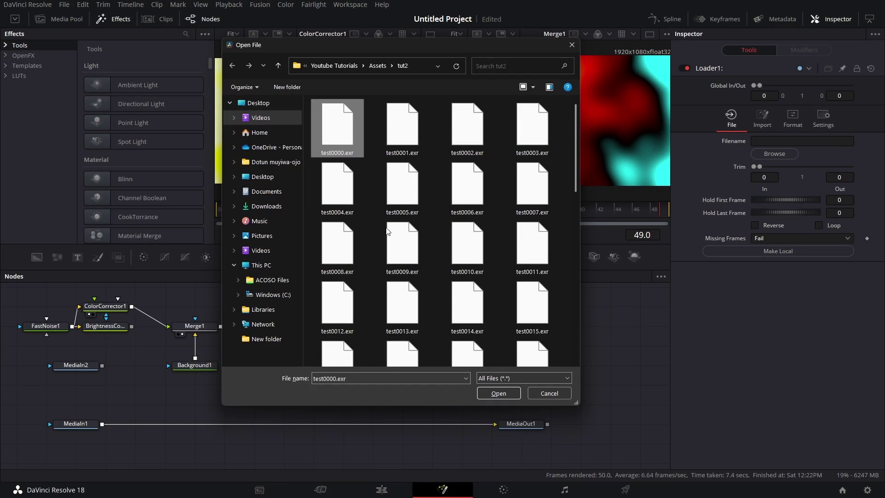
click(508, 395)
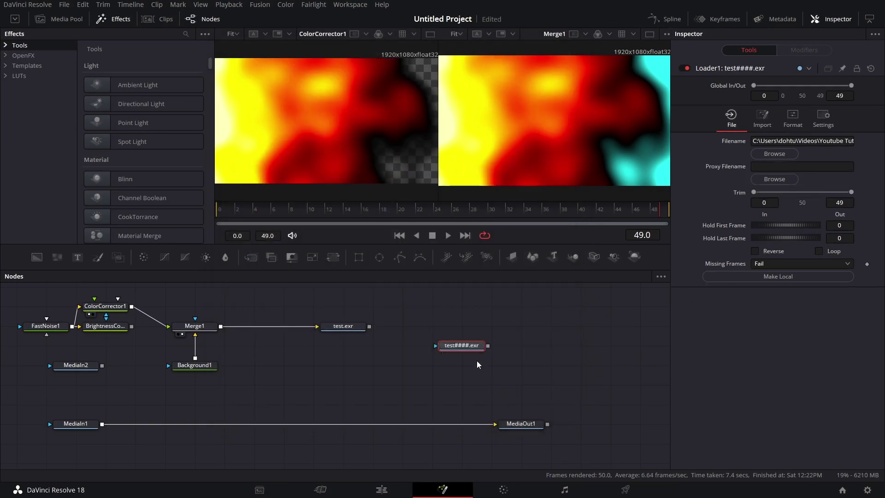
Reposition the test####.exr loader node and play back the loaded EXR frames.
drag(465, 346, 535, 155)
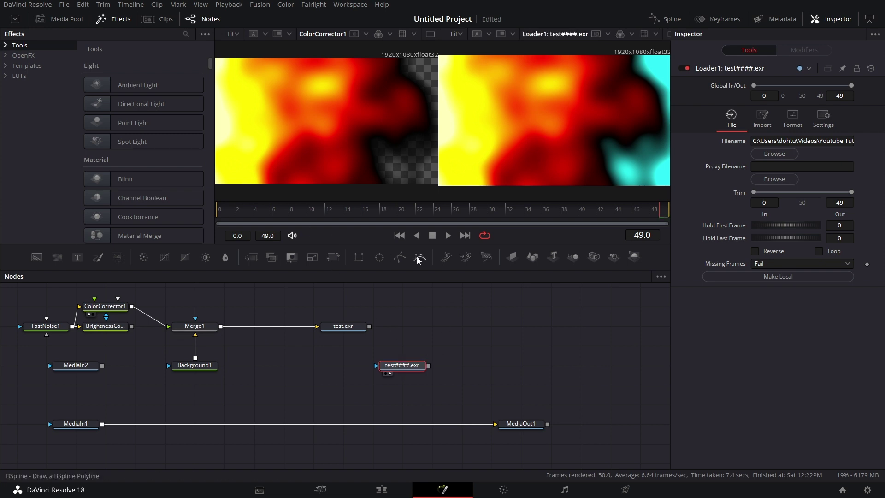
click(447, 235)
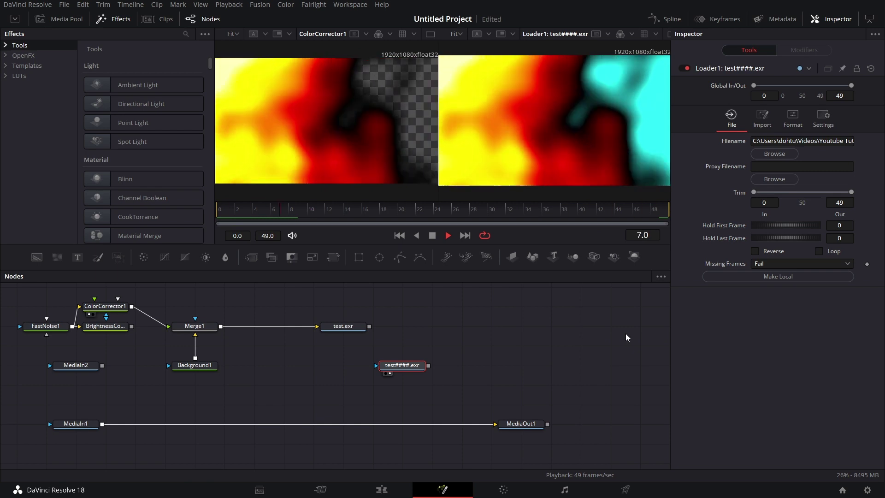
key(space)
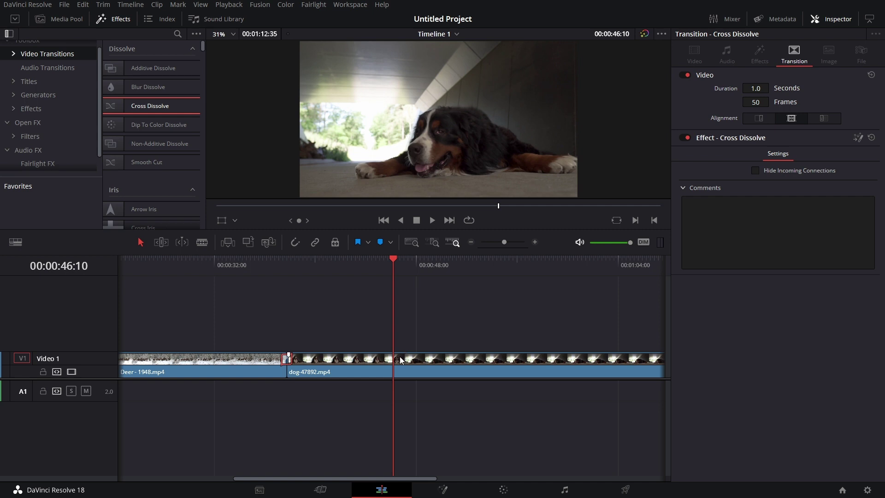
Split dog-47892.mp4 at 00:00:59:17 and 00:00:53:29 and save the project.
click(559, 267)
click(592, 361)
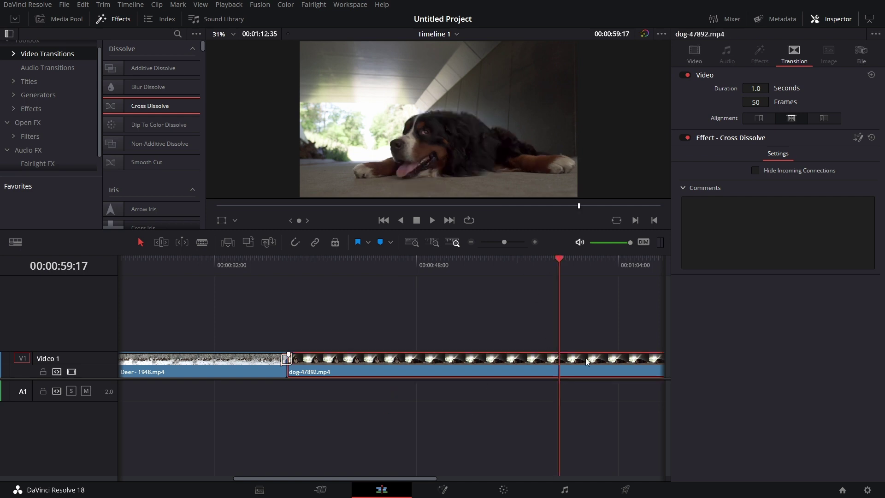
key(ctrl+b)
click(486, 269)
key(ctrl+s)
key(ctrl+b)
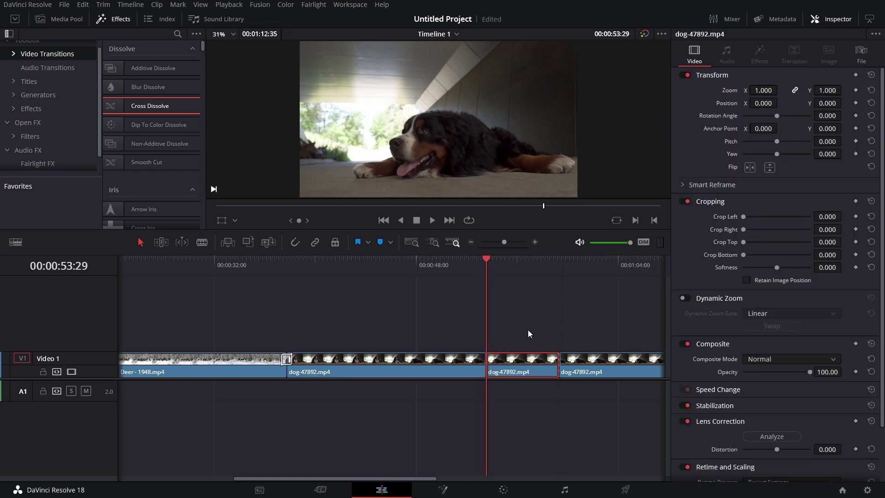
click(520, 266)
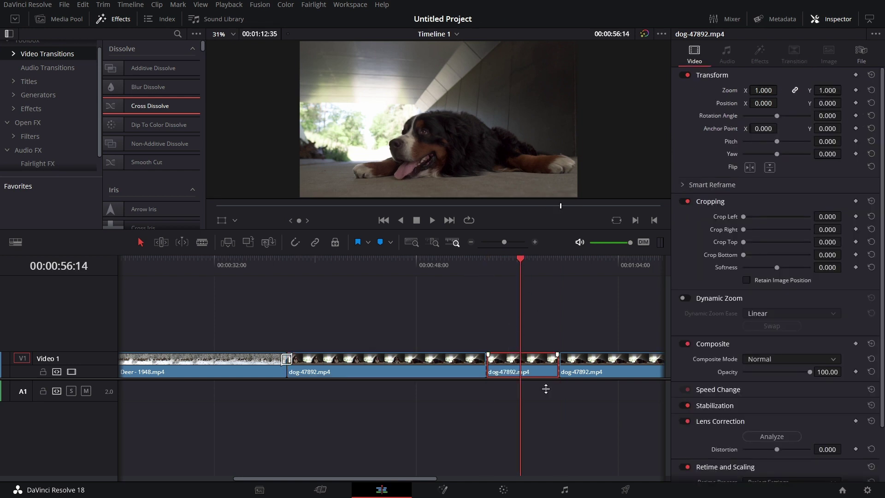
click(459, 491)
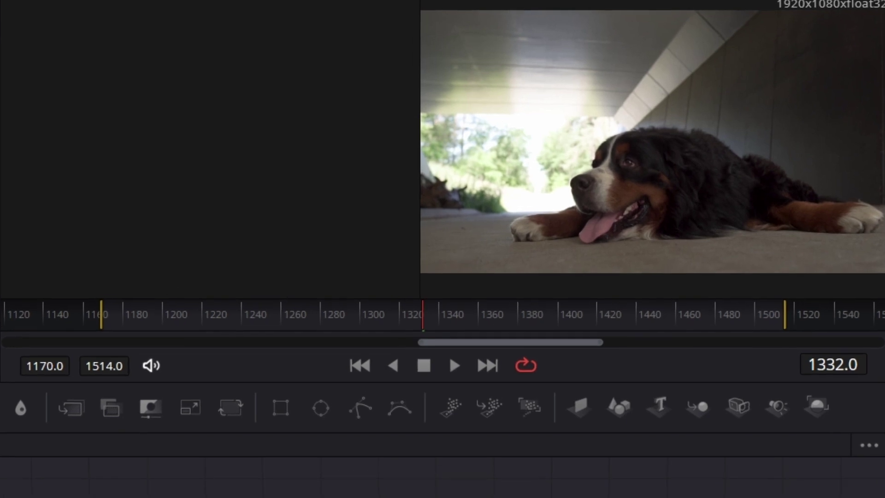
Insert a Transform node between MediaIn1 and MediaOut1.
key(Home)
click(791, 315)
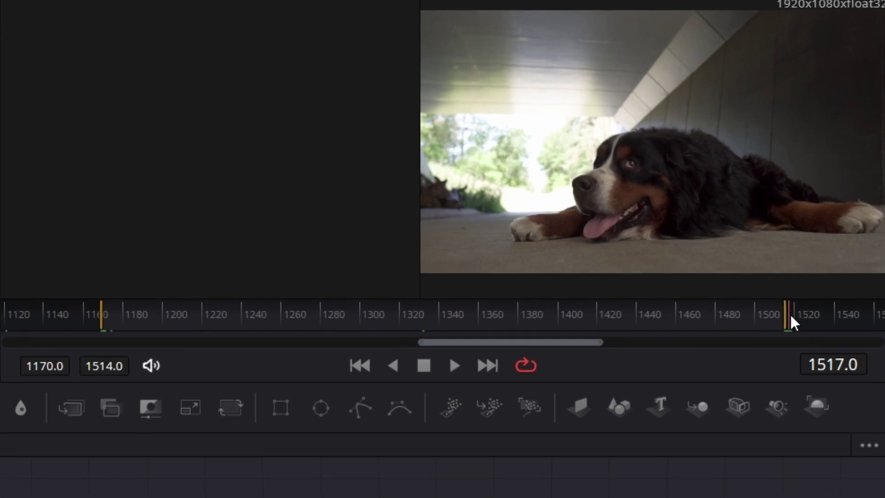
key(Left)
key(Left)
drag(227, 413, 305, 371)
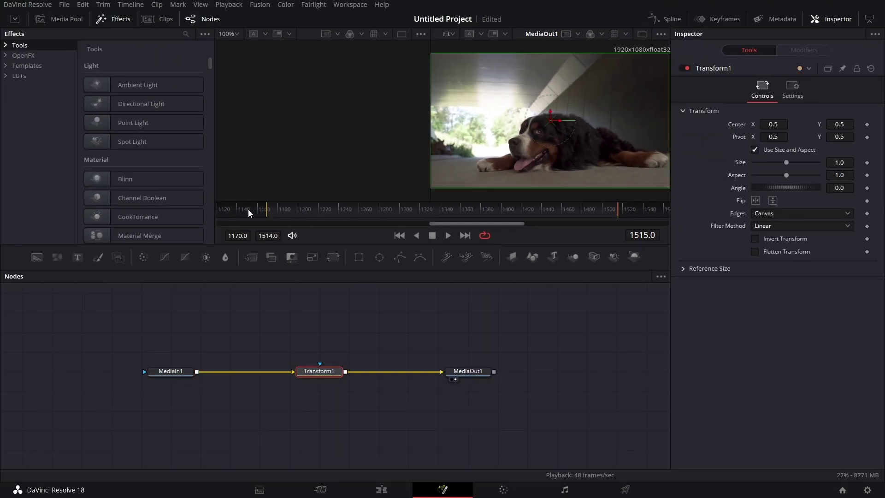
Keyframe Transform1's Size at frame 1175, then raise it to 1.103 at frame 1502.
click(274, 211)
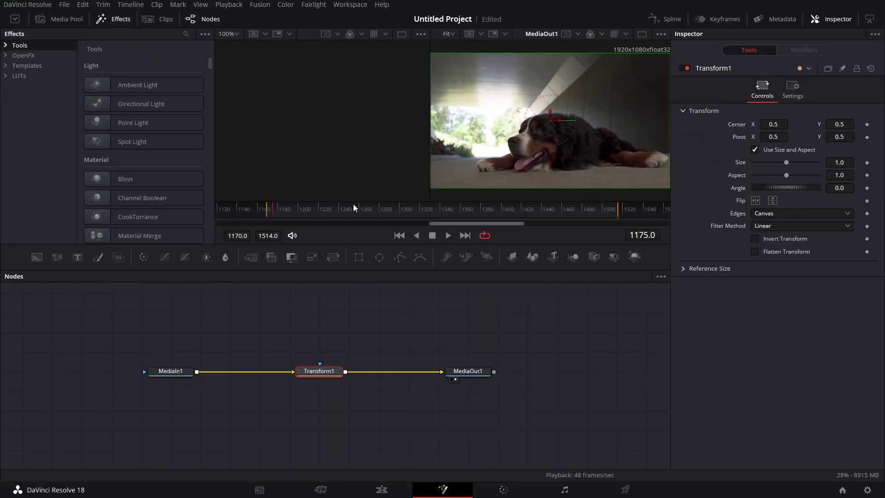
click(867, 163)
click(607, 211)
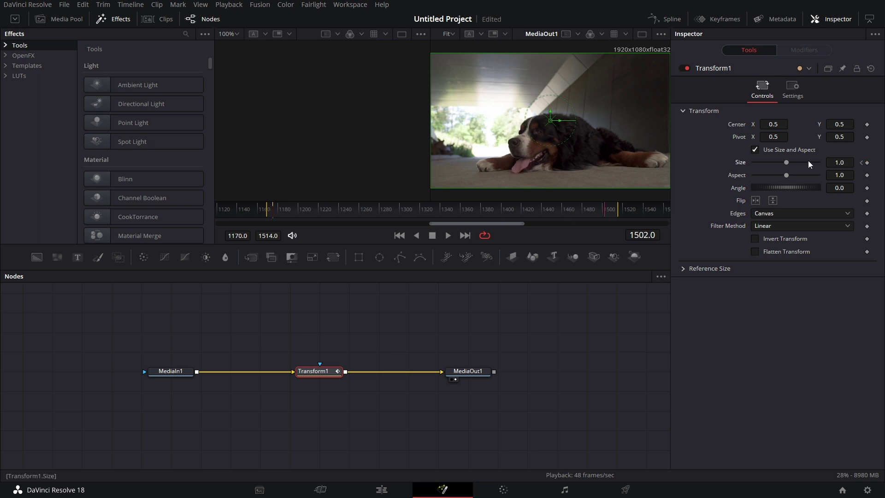
drag(838, 161, 842, 162)
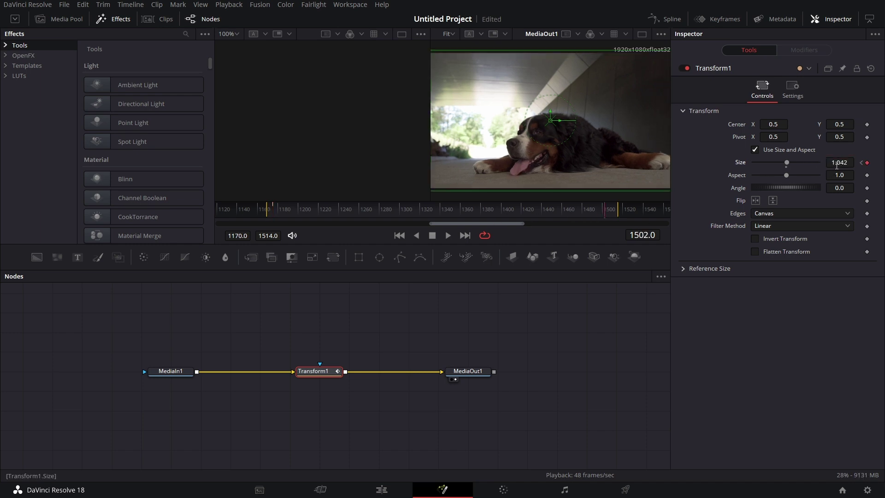
click(399, 490)
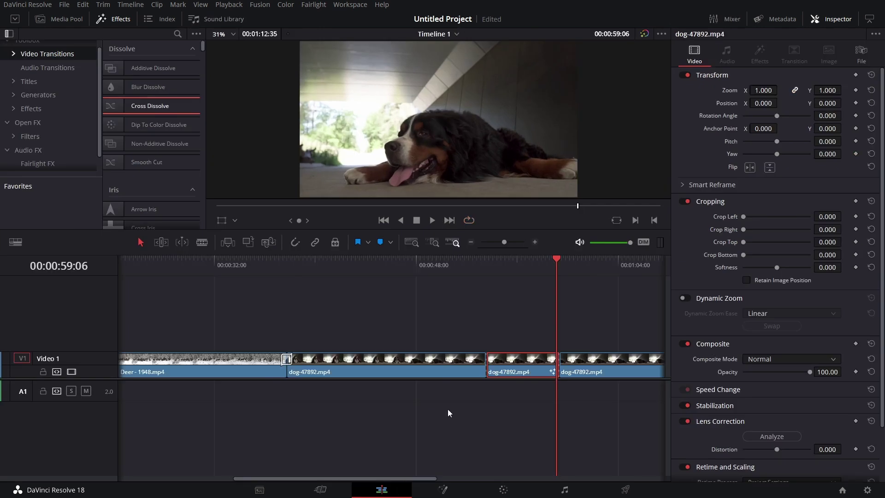
click(492, 264)
key(space)
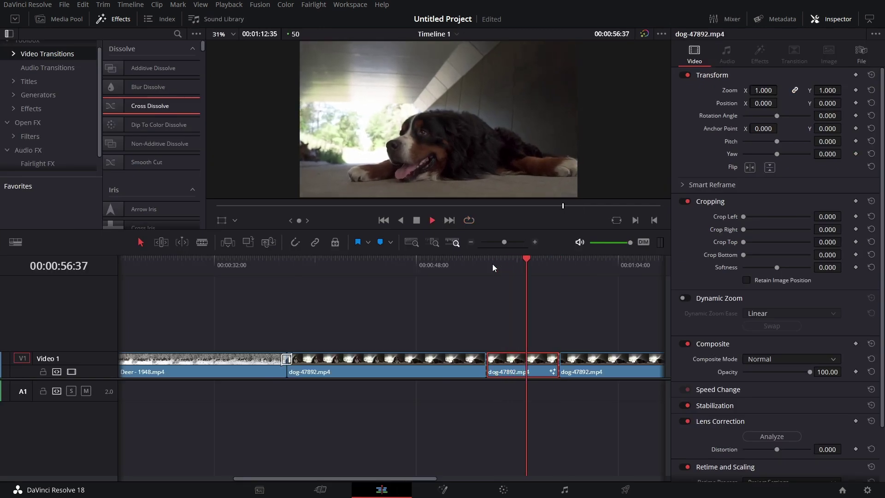
key(space)
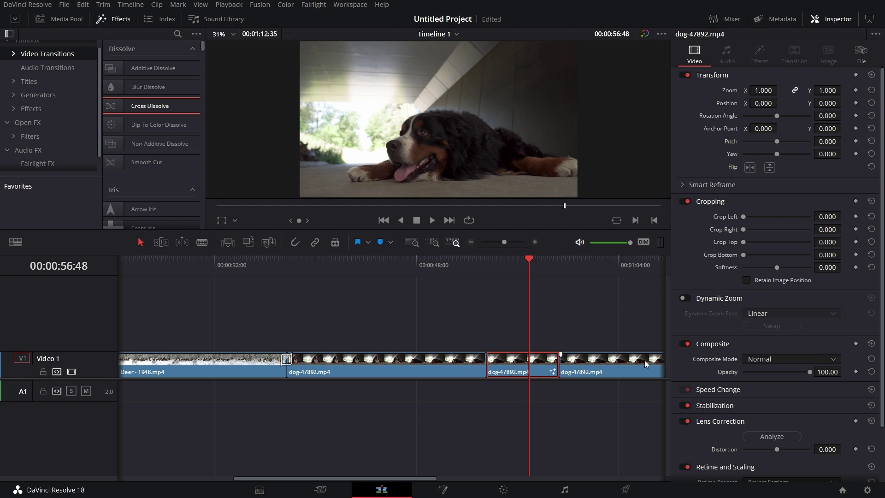
click(516, 267)
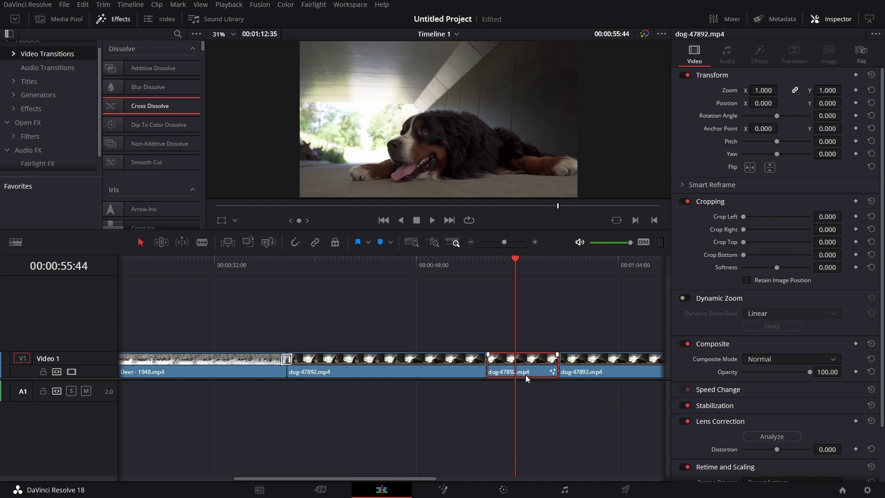
scroll(525, 387, right, 5)
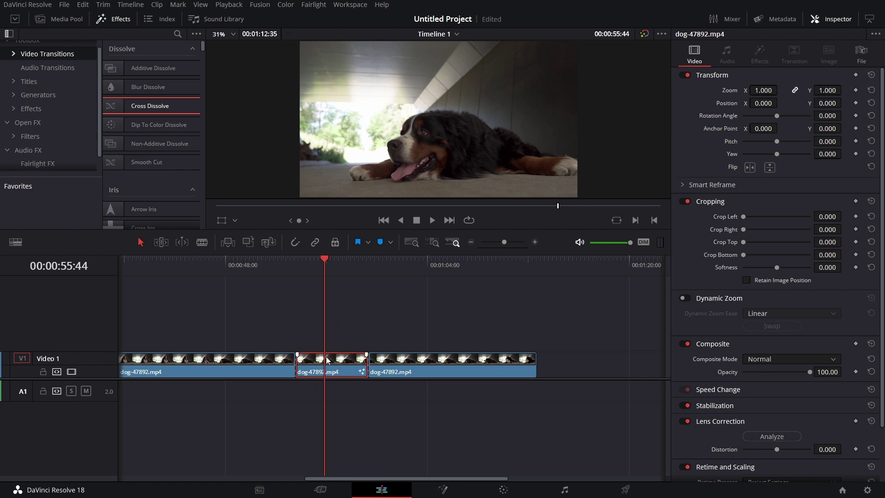
Copy the Transform1 node with its zoom keyframes from the middle clip's composite.
click(455, 496)
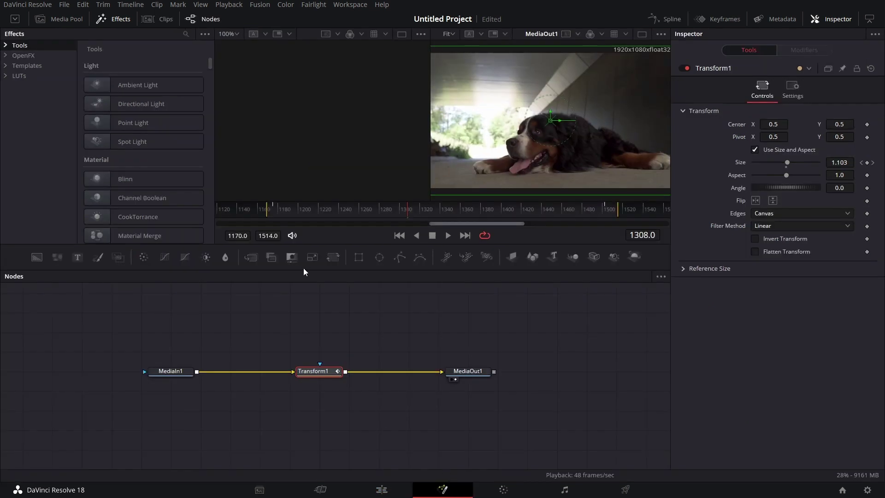
drag(257, 326, 421, 424)
right_click(329, 374)
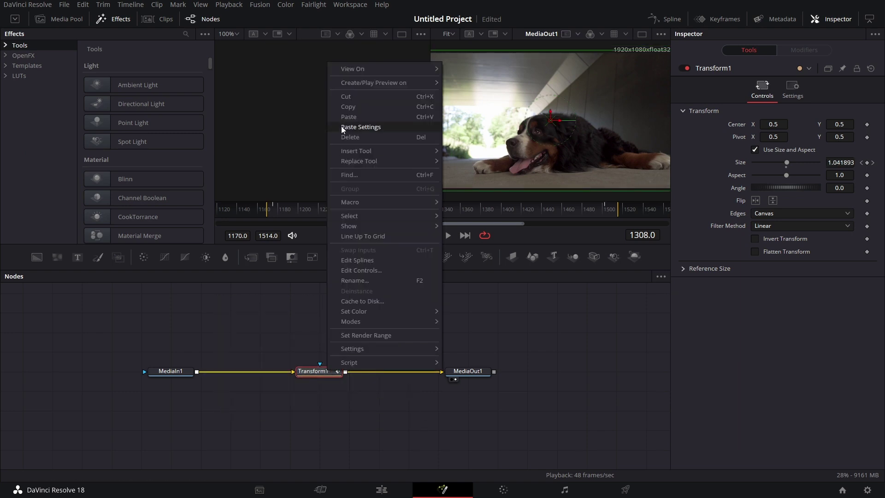
click(356, 113)
Split the third dog clip at 00:01:08:41 and open the new fourth piece in Fusion.
click(394, 492)
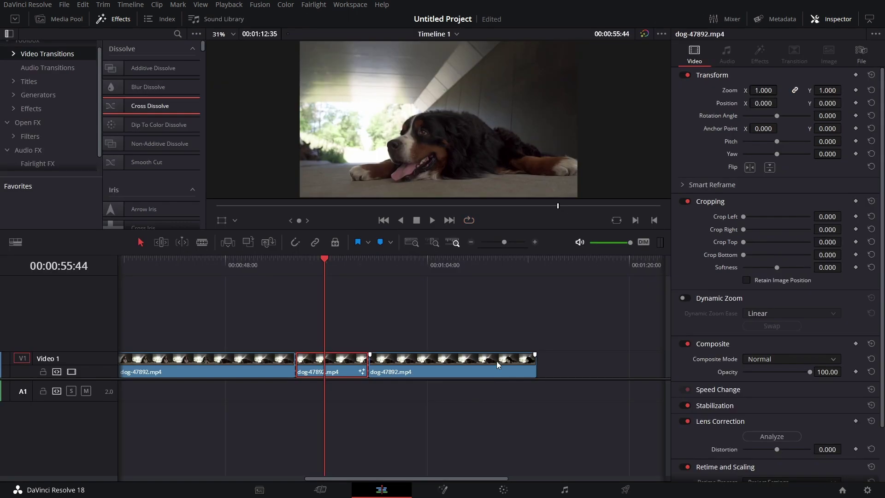
click(488, 269)
click(507, 366)
key(ctrl+b)
key(shift+Right)
key(shift+Right)
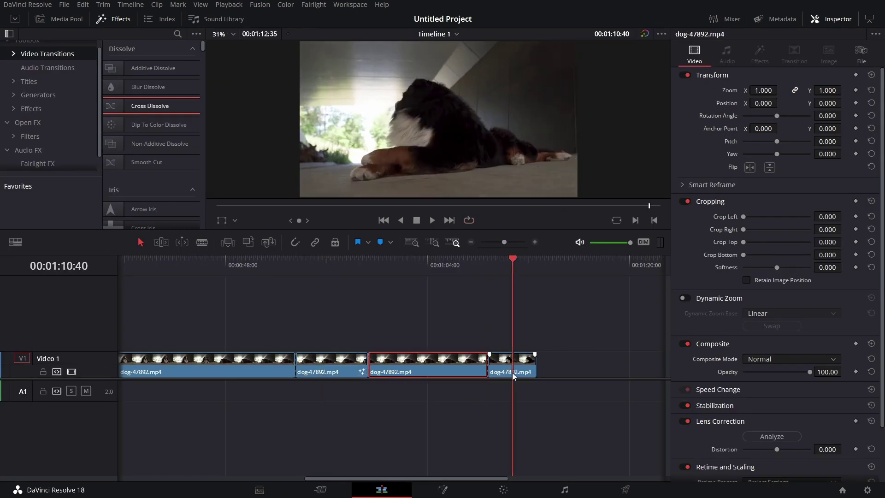
click(523, 373)
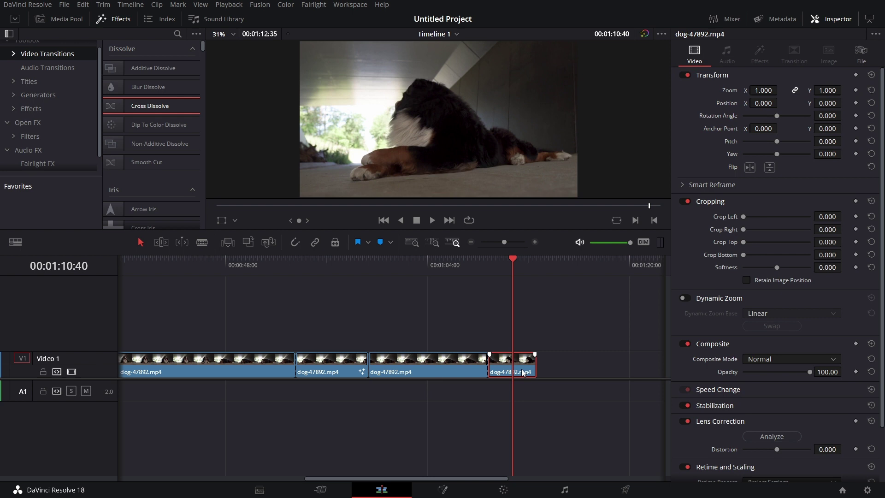
click(465, 490)
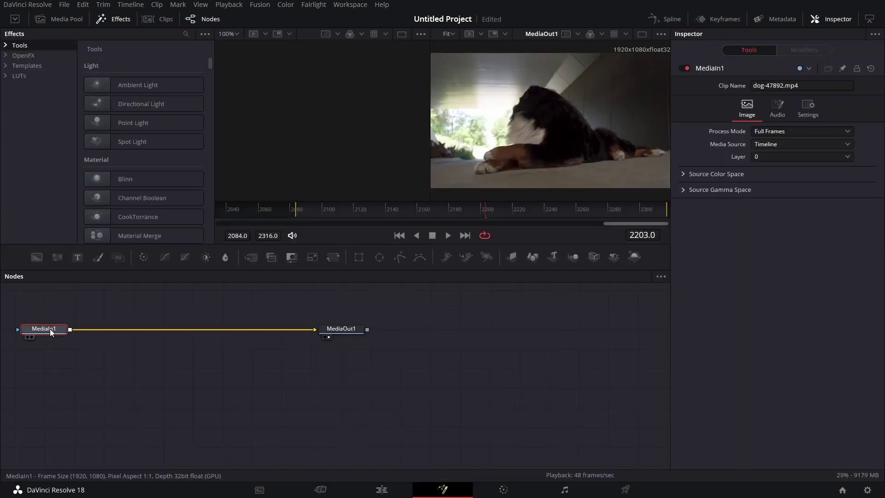
Cancel the tool search for 'loade' and move Transform1 further along the MediaIn1–MediaOut1 link.
key(shift+space)
text(loade)
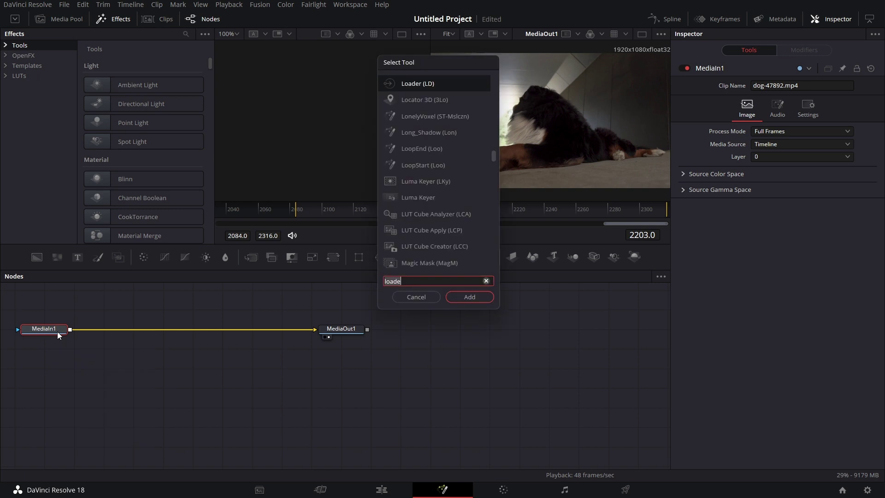
click(414, 299)
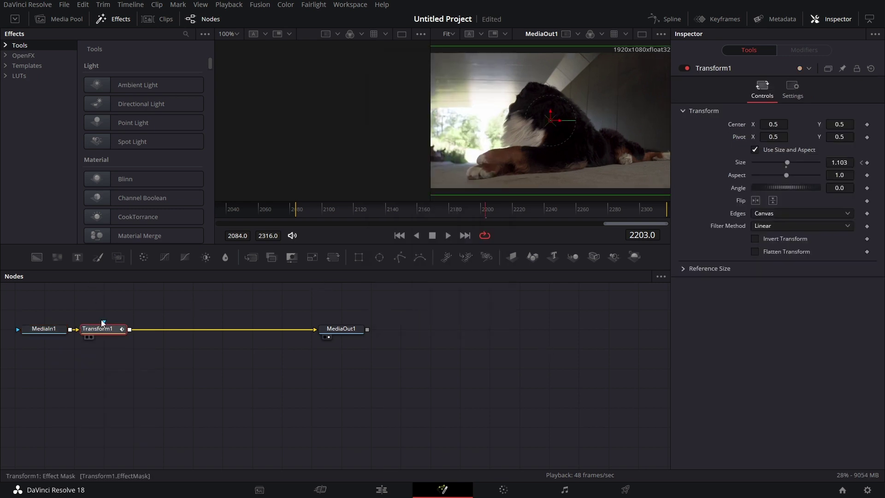
drag(105, 331, 163, 337)
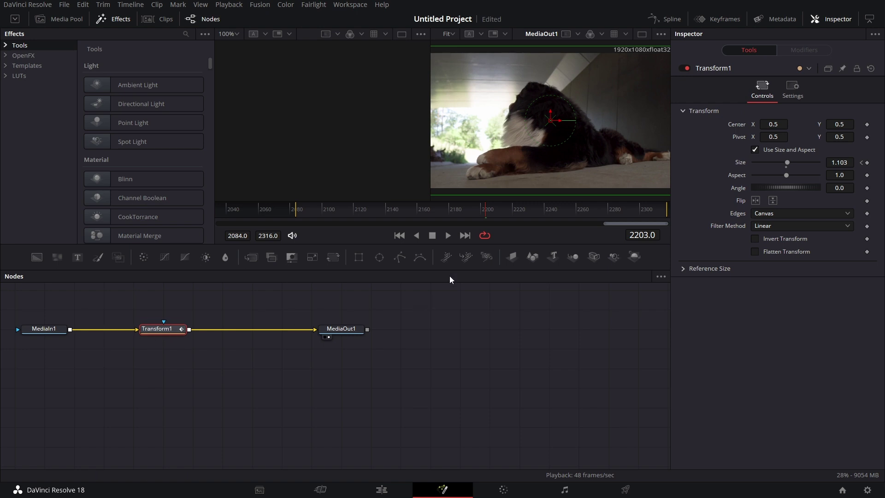
Keyframe Transform1's Size at 1.0, then return to the Edit page and deselect the last clip.
click(866, 162)
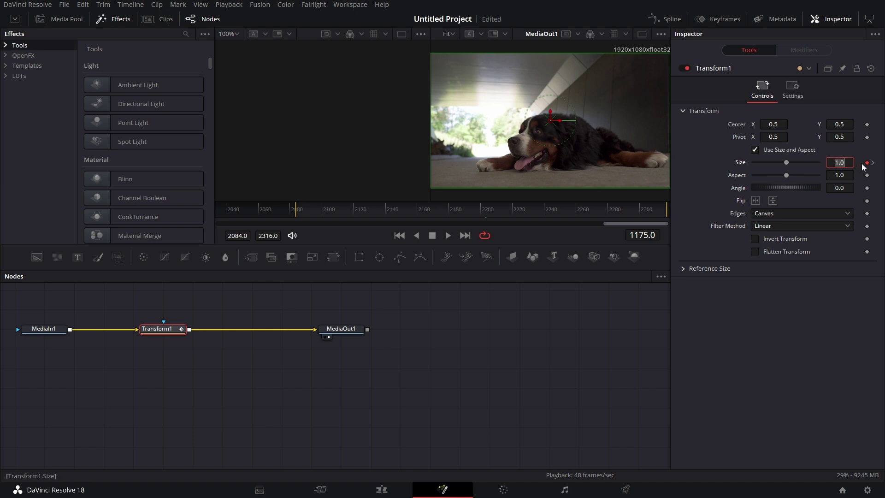
click(382, 495)
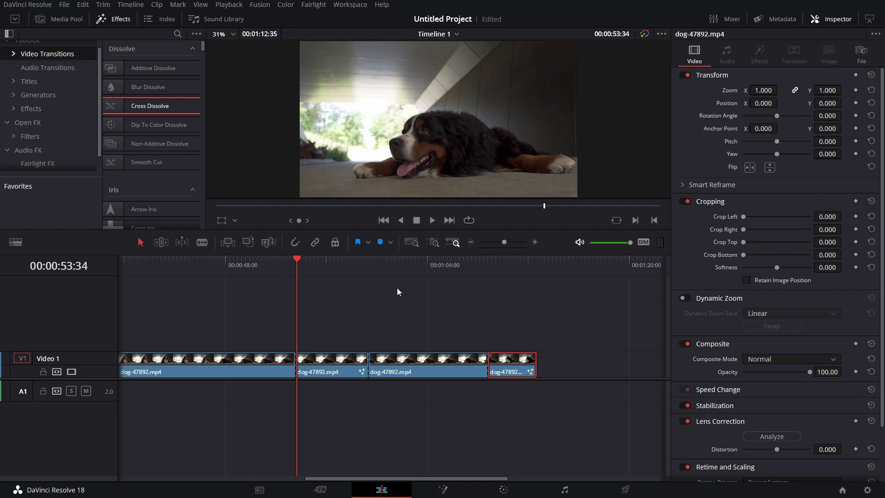
click(410, 317)
Undo the earlier cuts, then split the dog clip at 00:00:57:34 and 00:00:53:03.
key(ctrl+z)
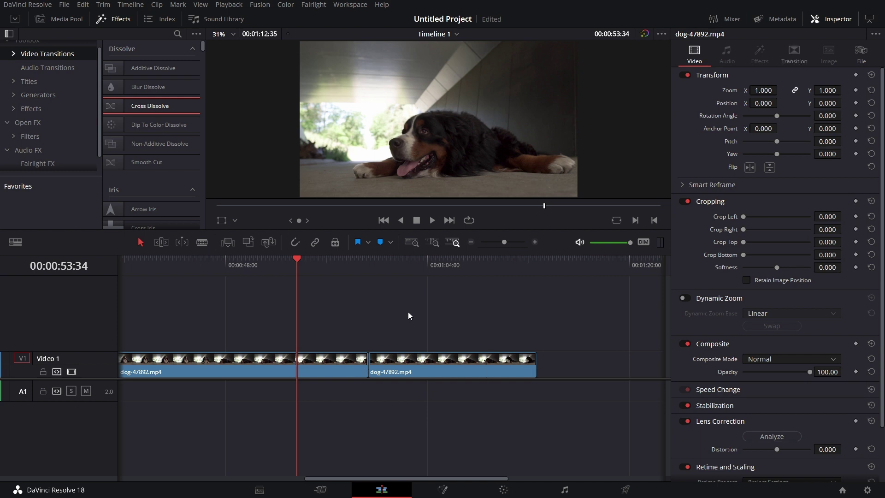
key(ctrl+z)
click(348, 264)
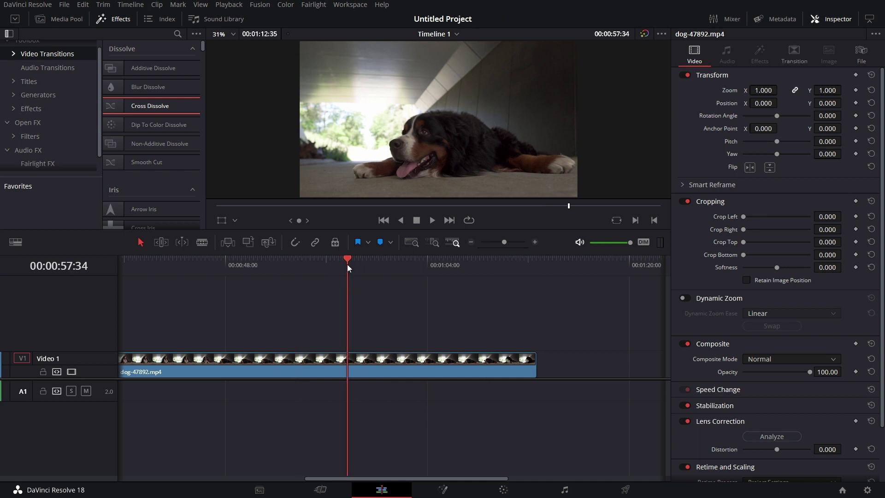
key(ctrl+b)
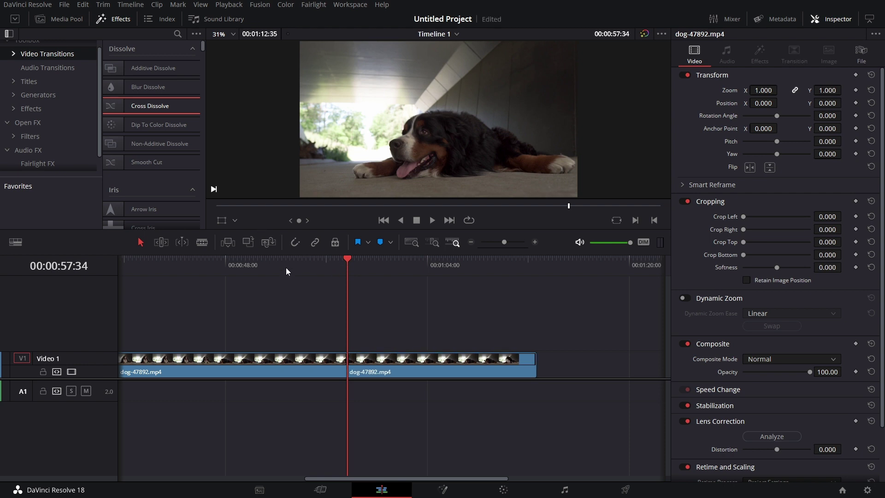
click(289, 264)
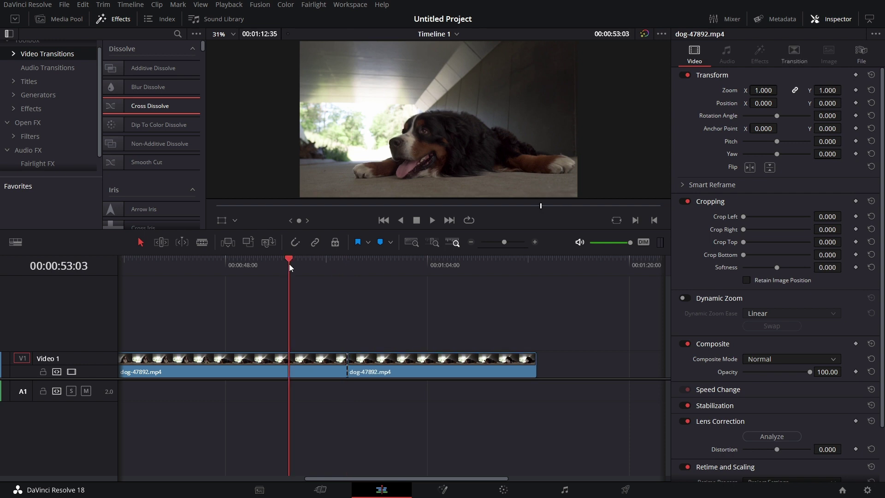
key(ctrl+b)
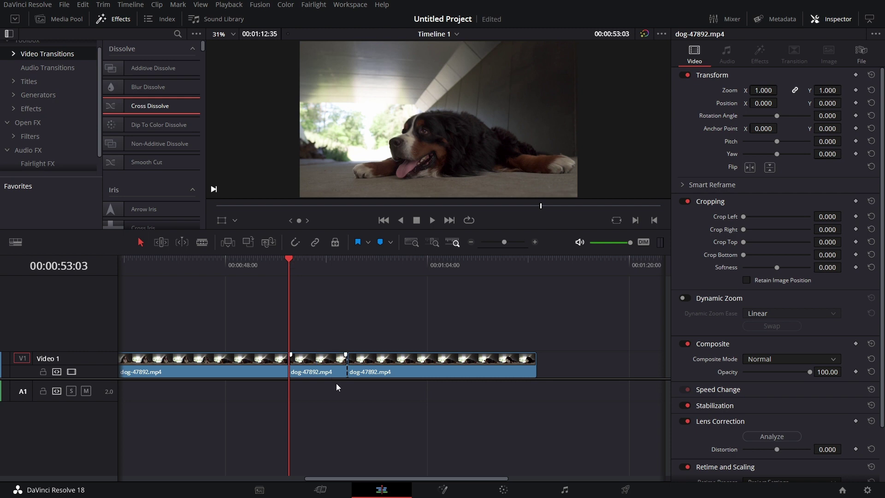
Turn the middle dog piece into Compound Clip 1 and open it on the Fusion page.
right_click(334, 372)
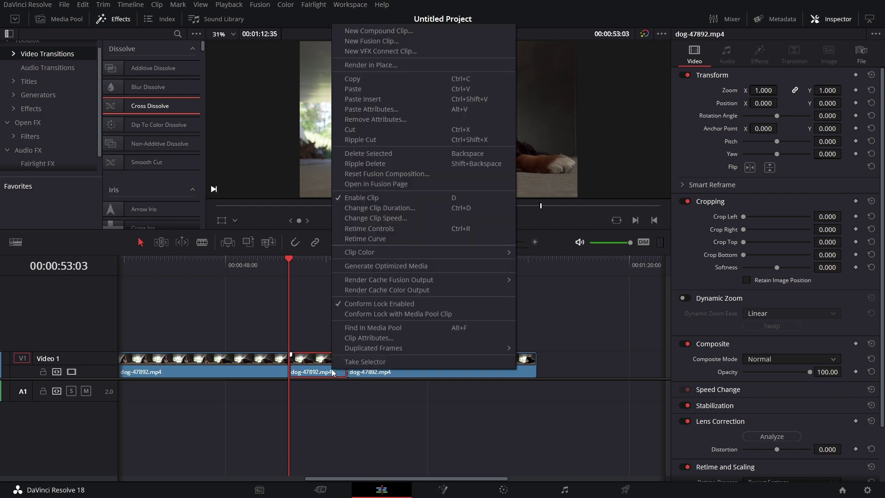
click(427, 35)
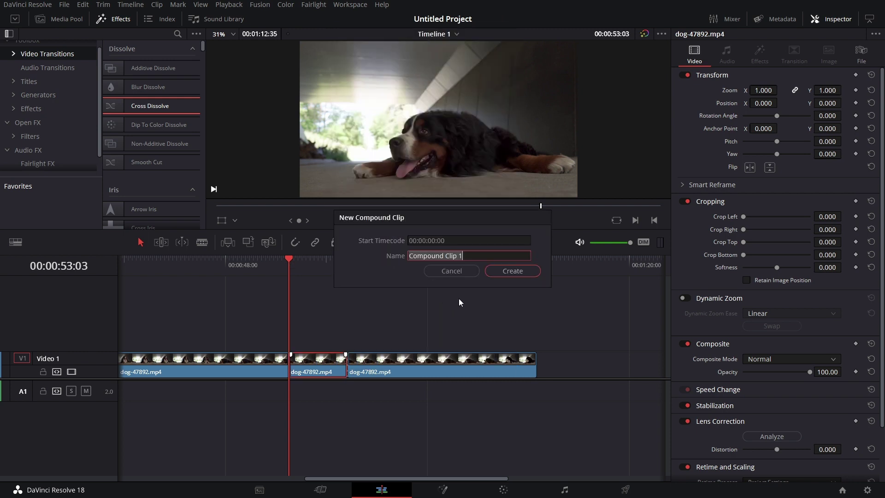
click(514, 272)
click(320, 261)
click(445, 491)
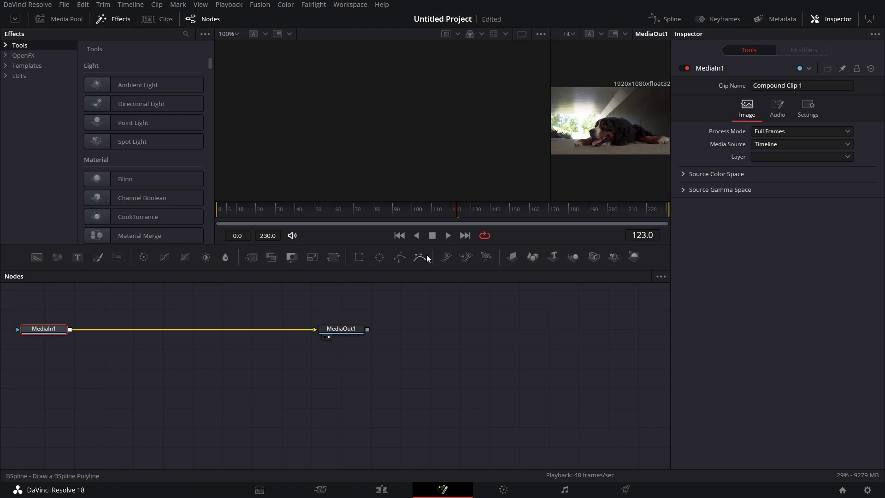
Insert Transform1 between MediaIn1 and MediaOut1, keyframing Size 1.0 at frame 0 and 1.2 at frame 230.
drag(333, 257, 107, 334)
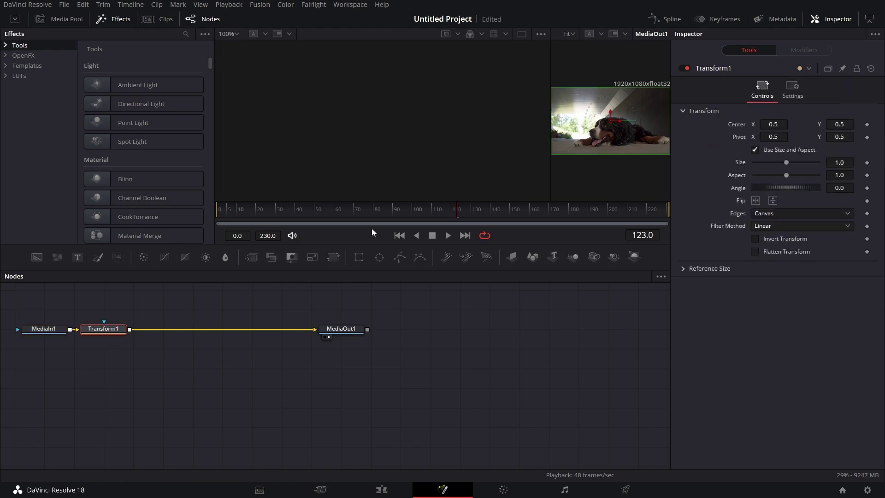
click(399, 236)
click(867, 163)
click(464, 236)
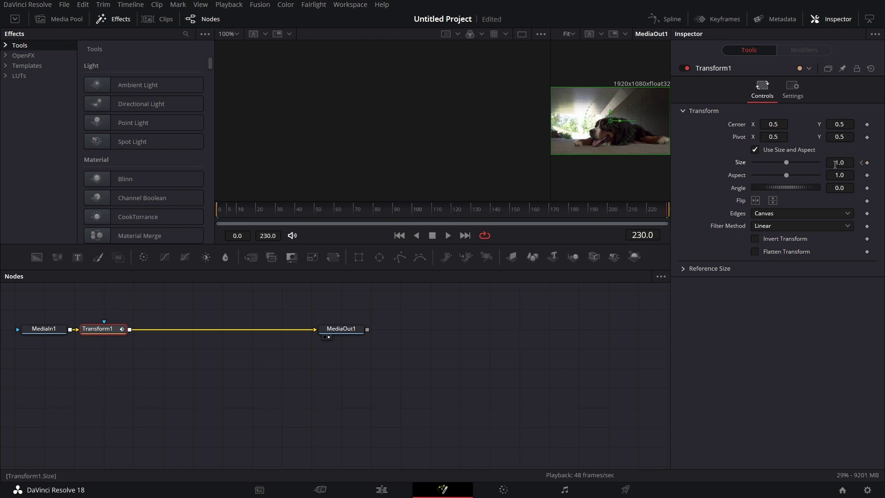
scroll(841, 162, up, 2)
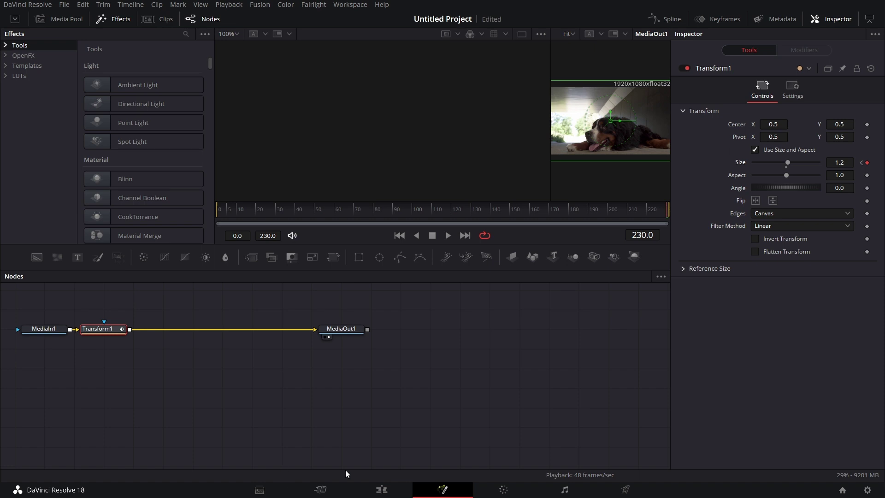
click(381, 490)
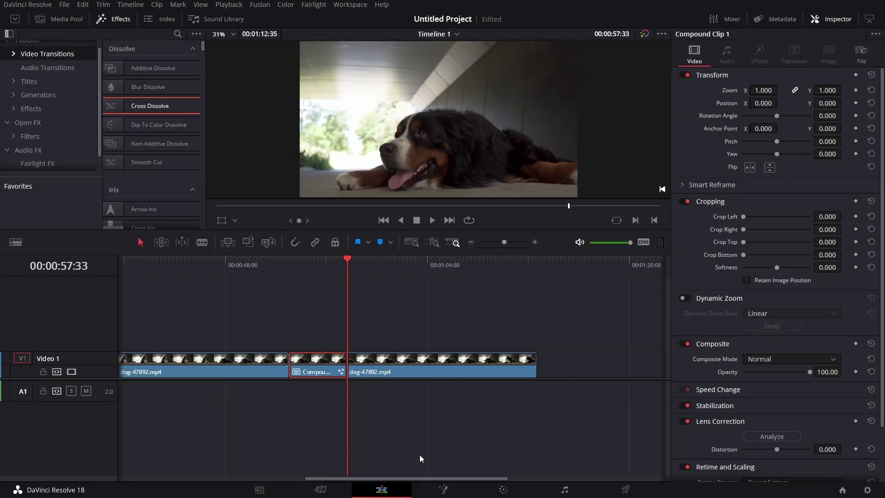
Split the third dog clip at 00:01:10:01 and make the end piece Compound Clip 2, opened in Fusion.
click(503, 268)
click(525, 369)
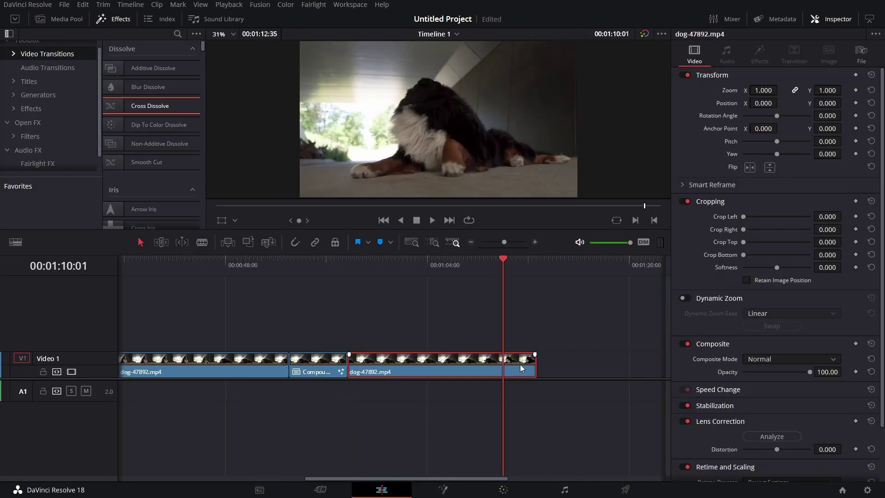
key(ctrl+b)
right_click(522, 367)
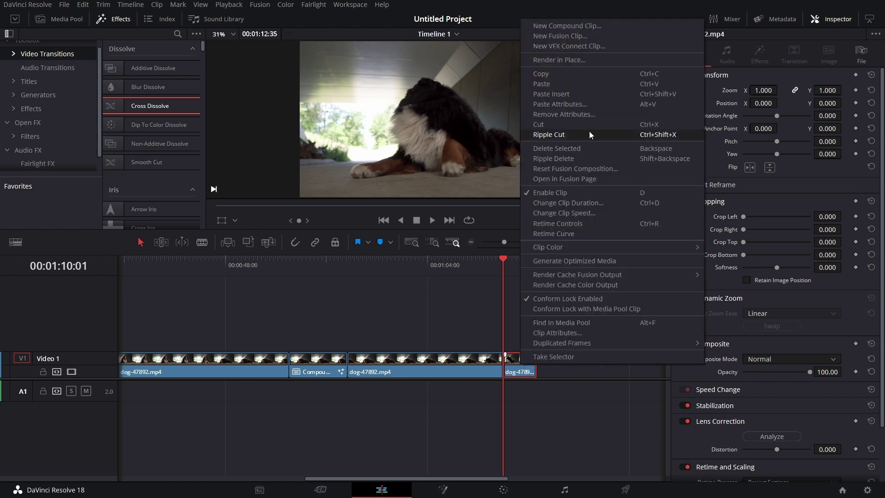
click(600, 26)
click(513, 271)
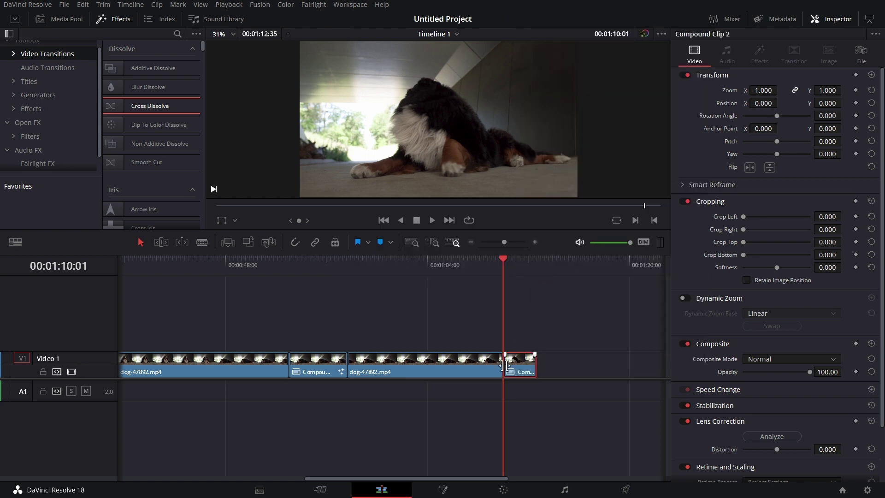
click(520, 267)
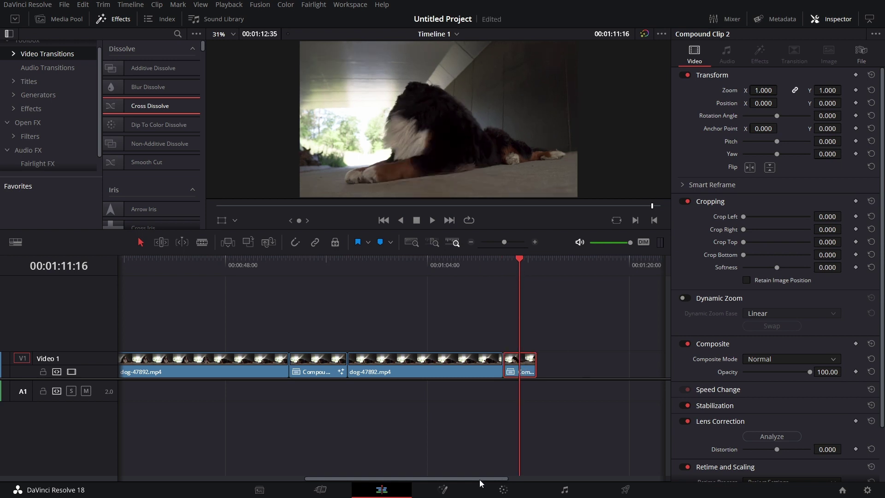
click(443, 489)
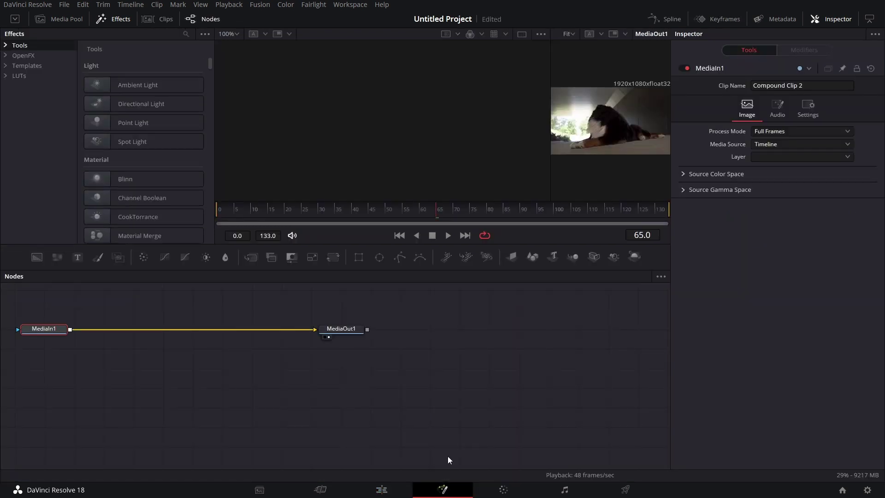
Reopen Compound Clip 1 in Fusion and copy its Transform1 node from the context menu.
click(382, 491)
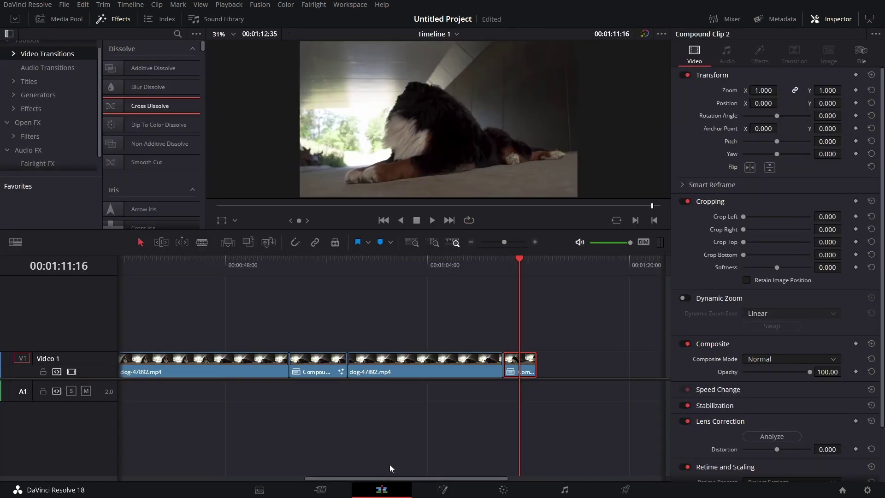
click(318, 271)
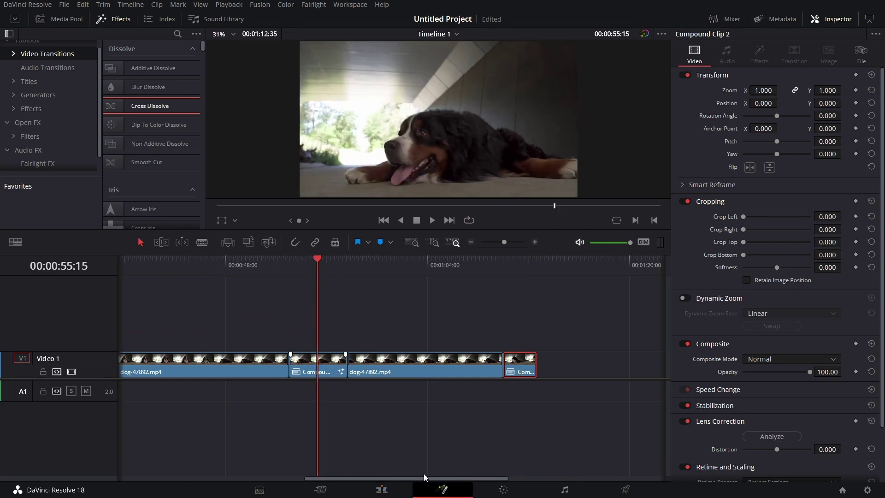
click(442, 490)
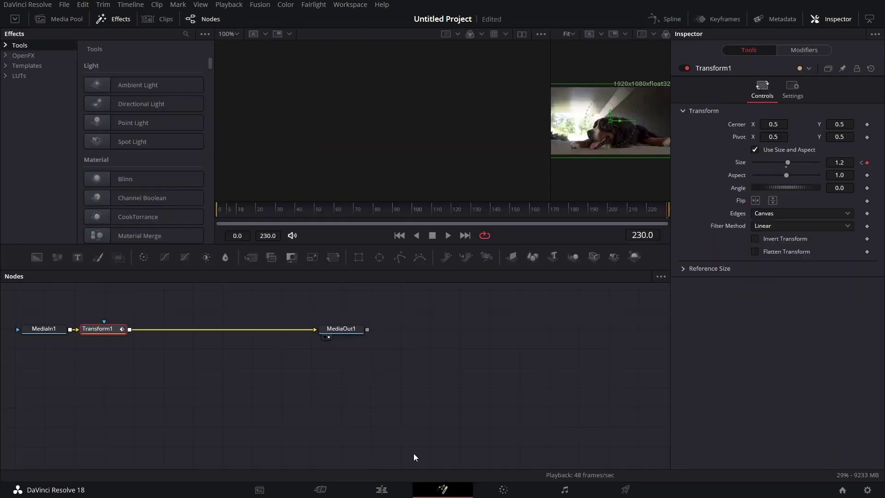
right_click(106, 329)
click(149, 68)
Return to Compound Clip 2's Fusion comp and insert a Transform node after MediaIn1.
click(392, 489)
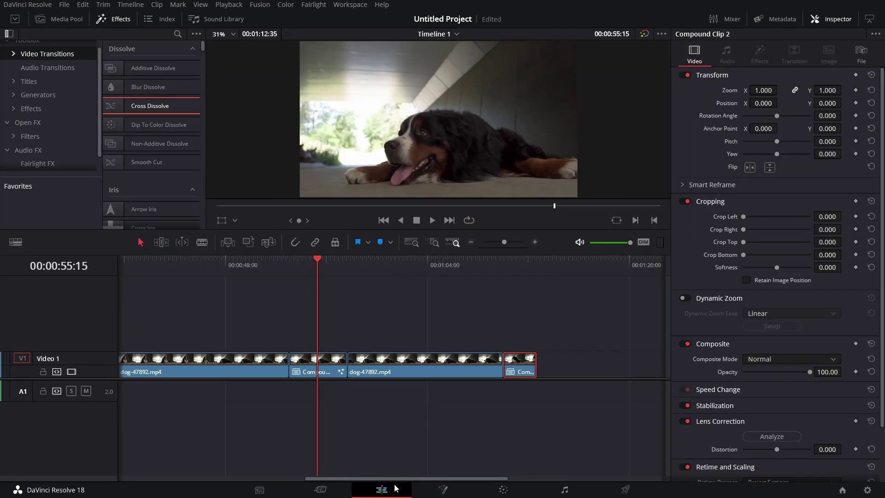
click(522, 267)
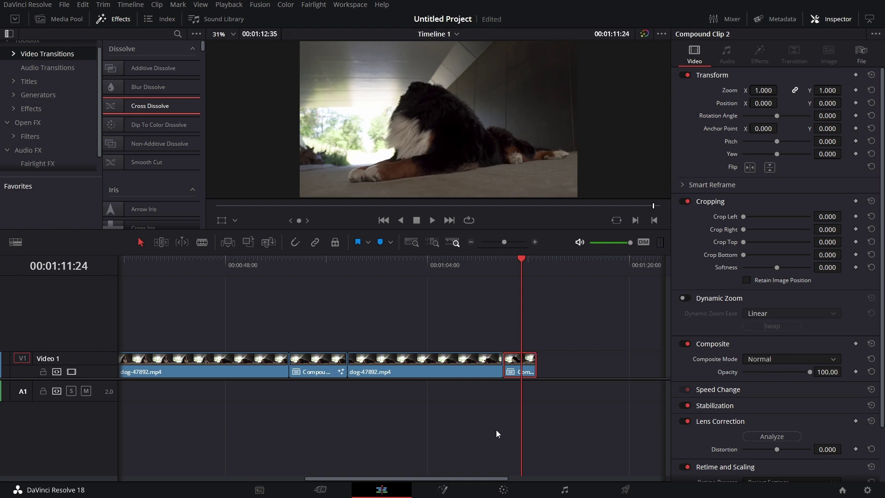
click(444, 491)
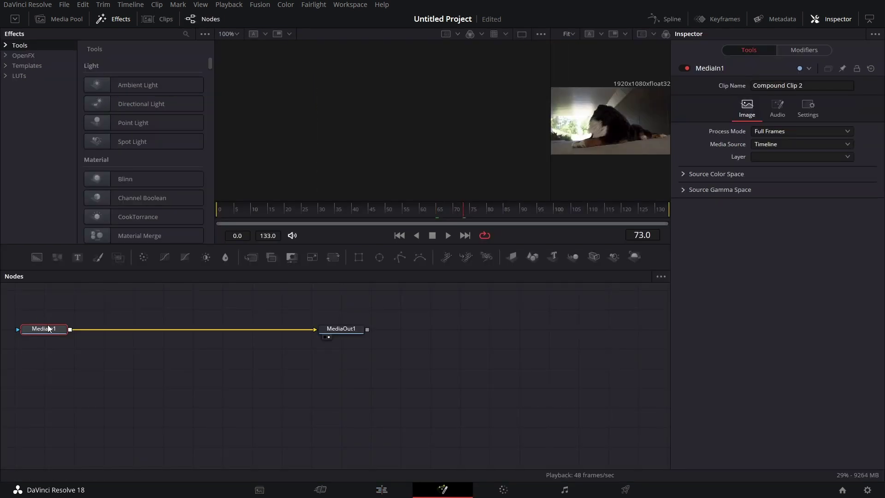
key(shift+space)
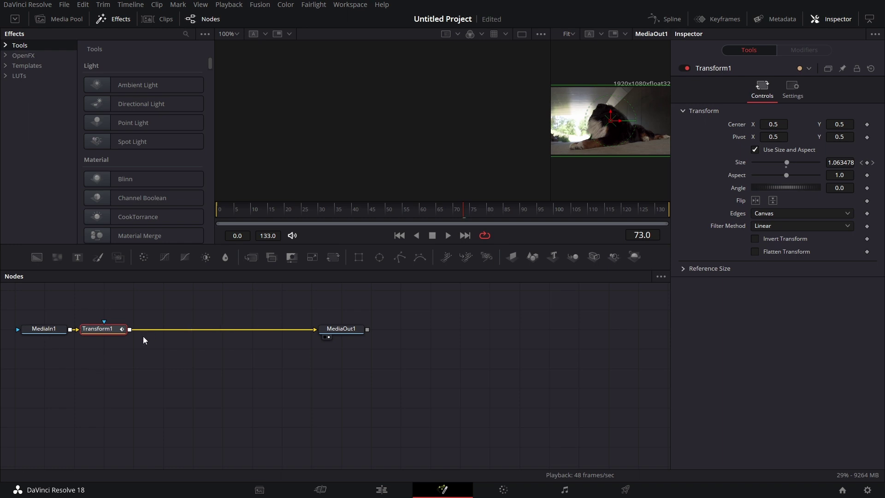
Set the Transform's Size to 1.0 at frame 0.
click(840, 162)
text(1)
key(Return)
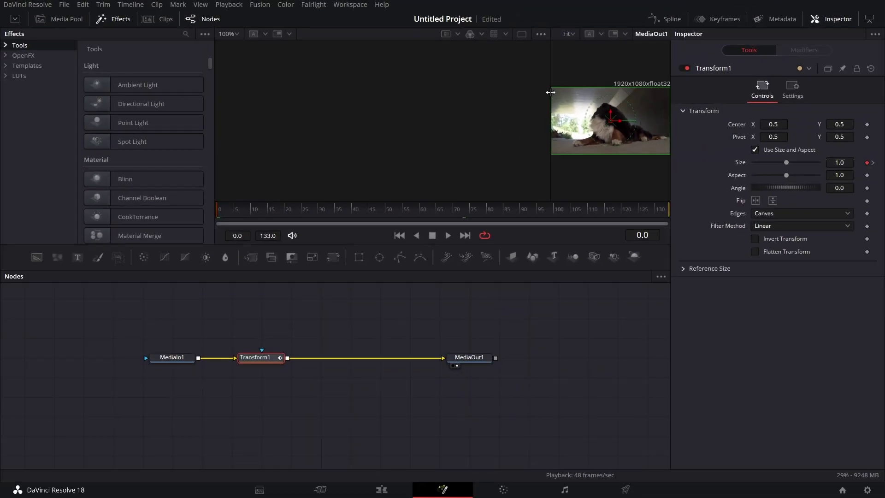
Enlarge the viewer, review the Transform keyframes, then play the timeline on the Edit page.
drag(522, 99, 447, 121)
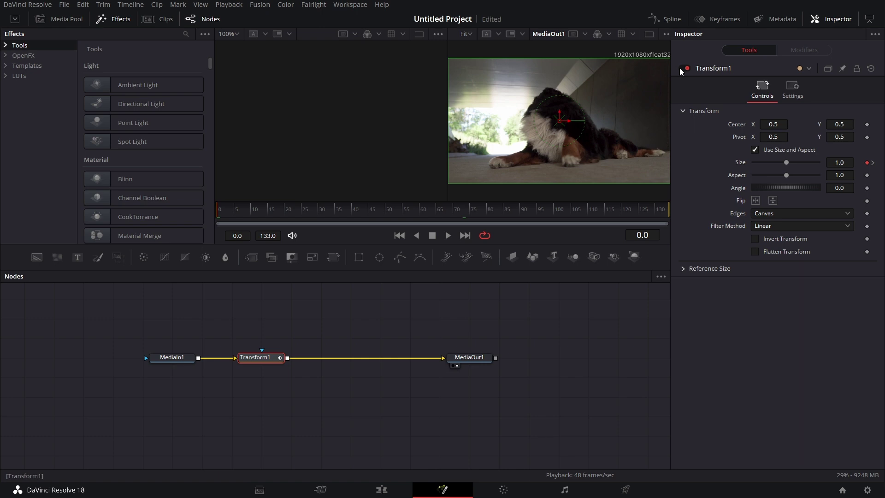
click(726, 18)
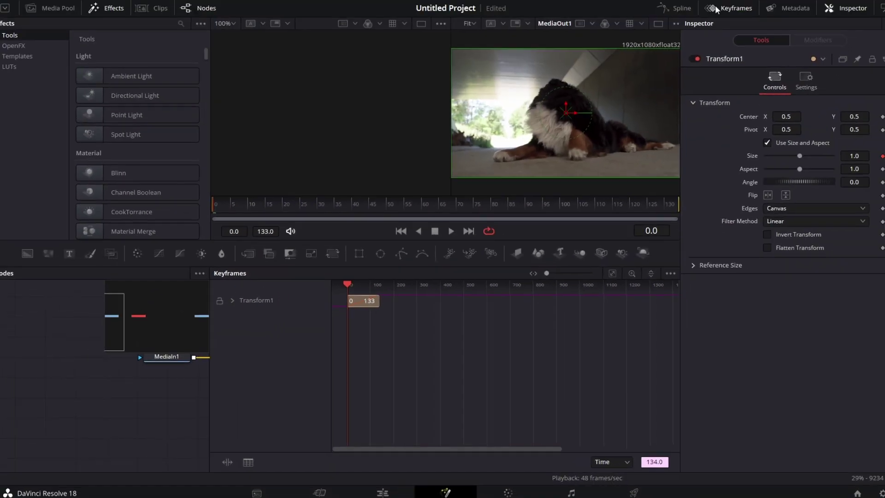
click(706, 20)
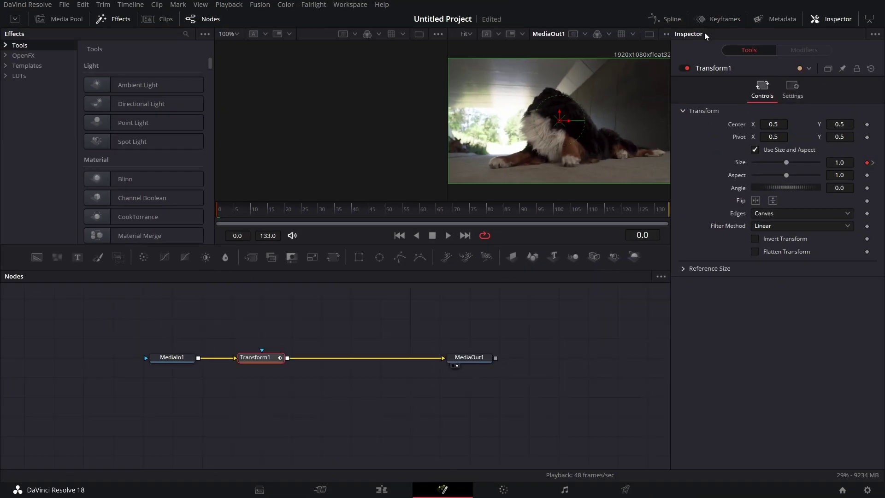
click(382, 489)
key(space)
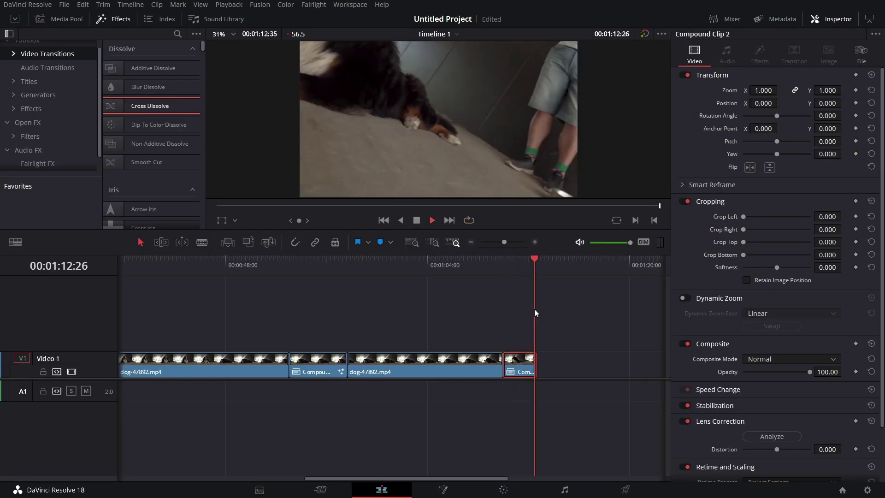
click(501, 262)
mouse_move(309, 261)
mouse_down()
mouse_move(322, 261)
mouse_move(294, 261)
mouse_up()
click(520, 286)
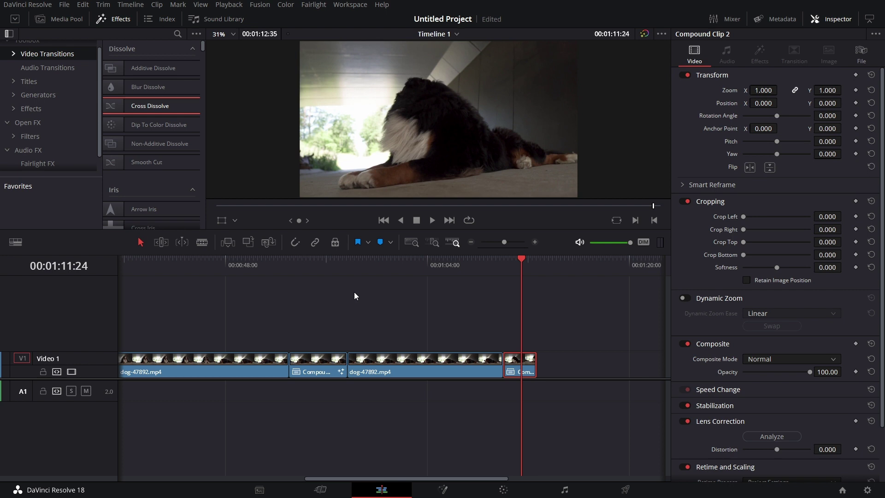
Stack the dog-47892.mp4 clip on Video 2 and the compound clip on Video 3.
click(417, 371)
drag(417, 370, 225, 345)
drag(293, 359, 194, 303)
Combine the stacked clips into Fusion Clip 1 and open it on the Fusion page.
drag(329, 288, 246, 381)
right_click(252, 375)
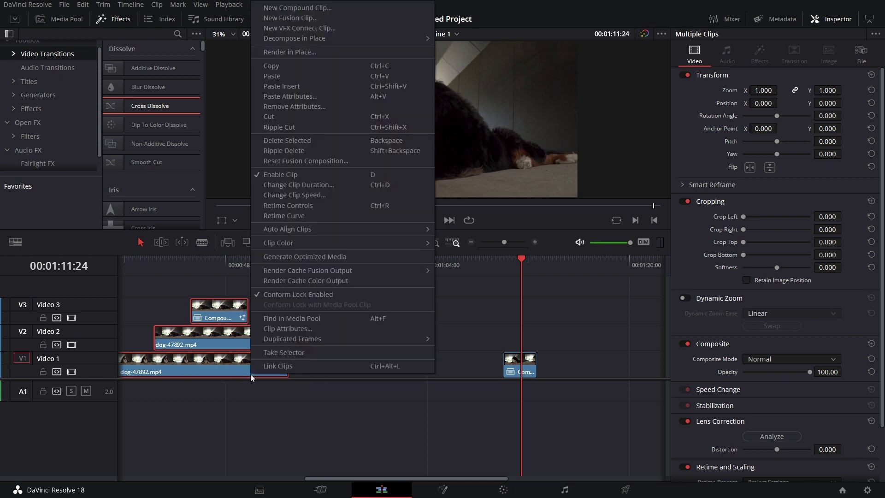
click(321, 19)
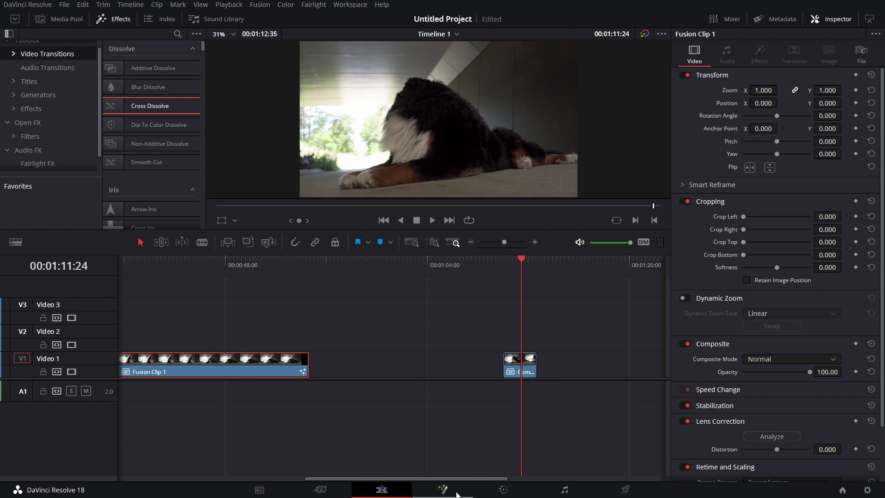
click(444, 490)
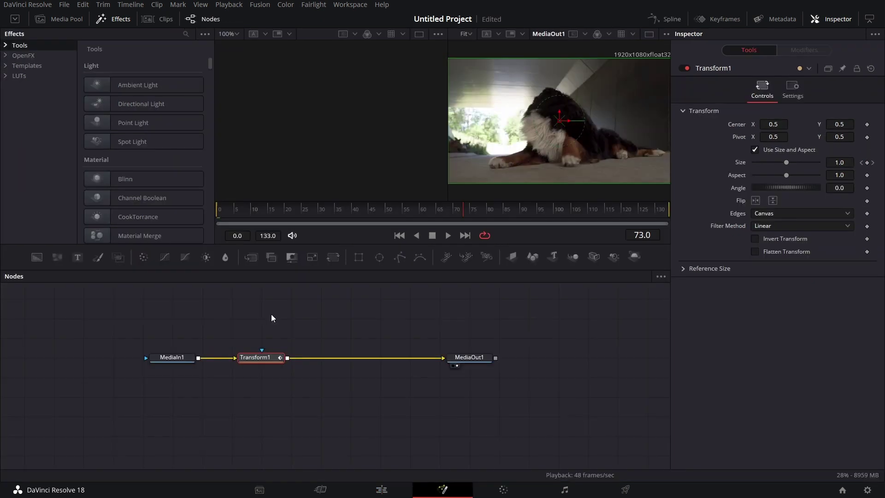
click(382, 488)
click(443, 490)
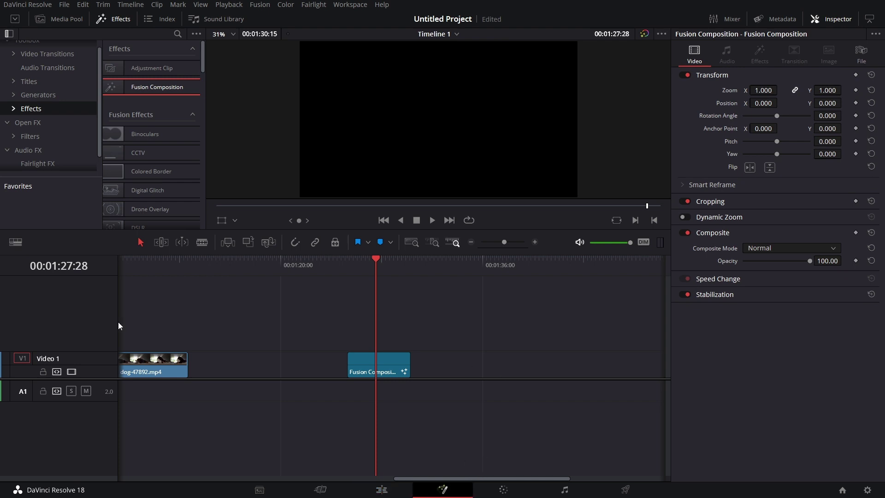
Add a Text3D node, line MediaOut1 up beside it, and view Text3D1.
drag(264, 333, 533, 386)
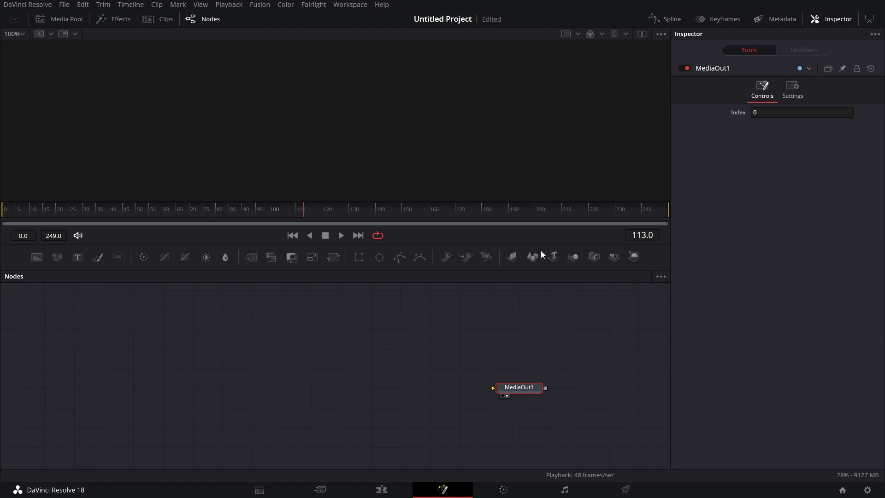
drag(554, 256, 273, 370)
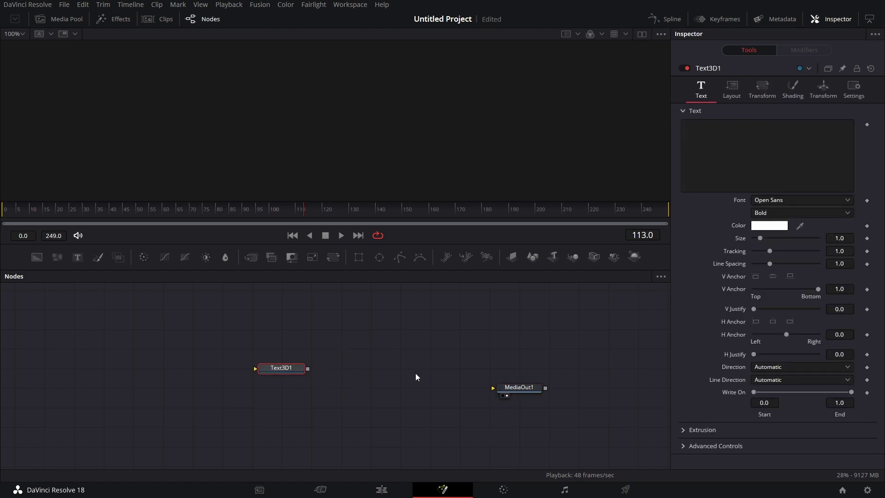
drag(518, 388, 518, 368)
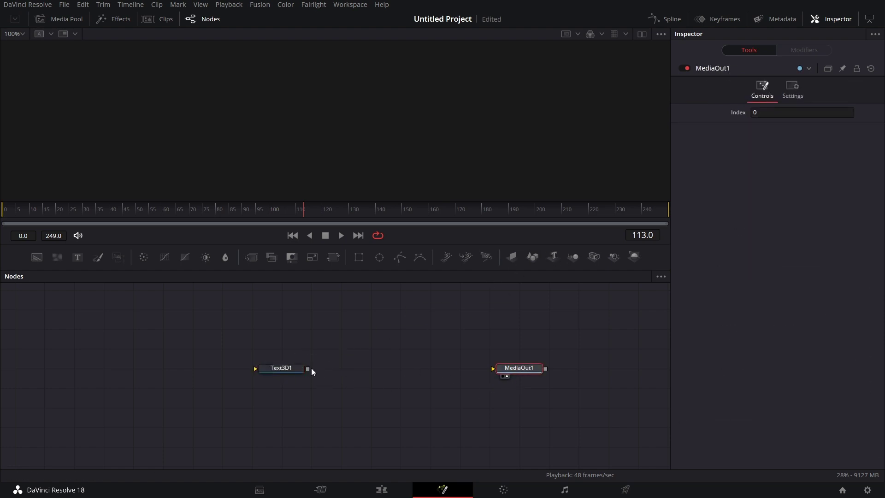
click(269, 377)
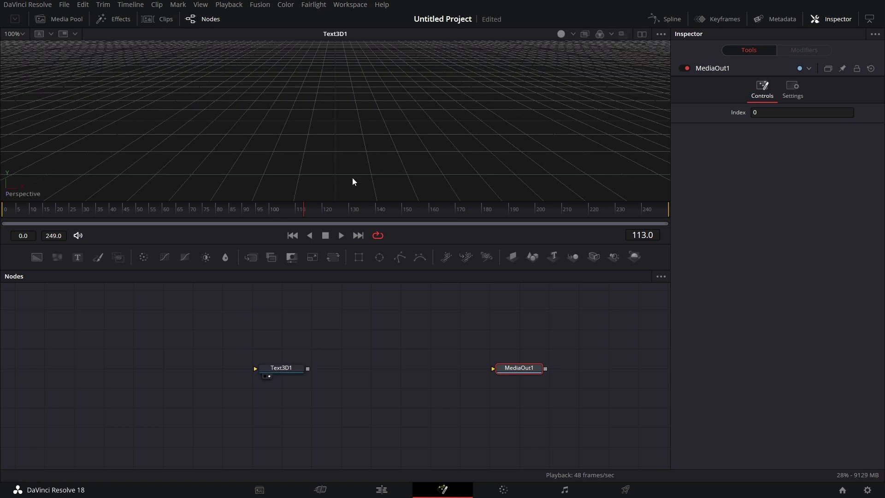
click(281, 368)
Enter the text 'something' and extrude it to depth 0.0882, orbiting the 3D view to check.
click(770, 153)
text(someth)
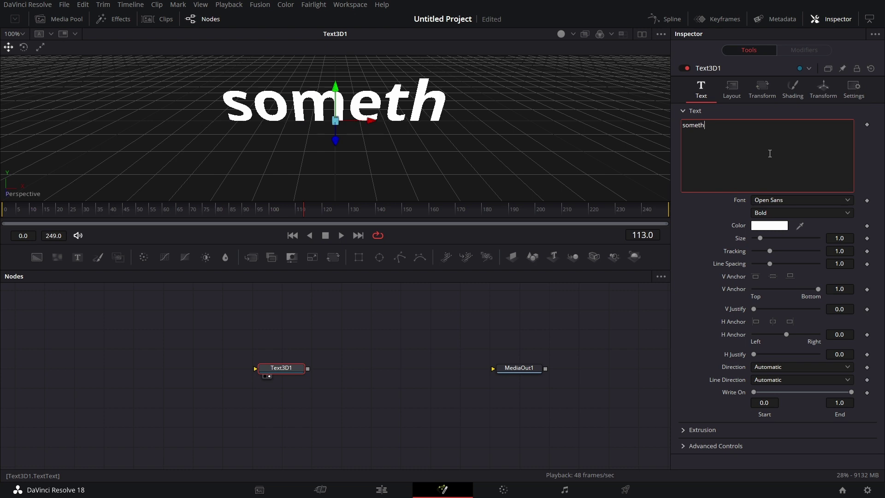
text(ing)
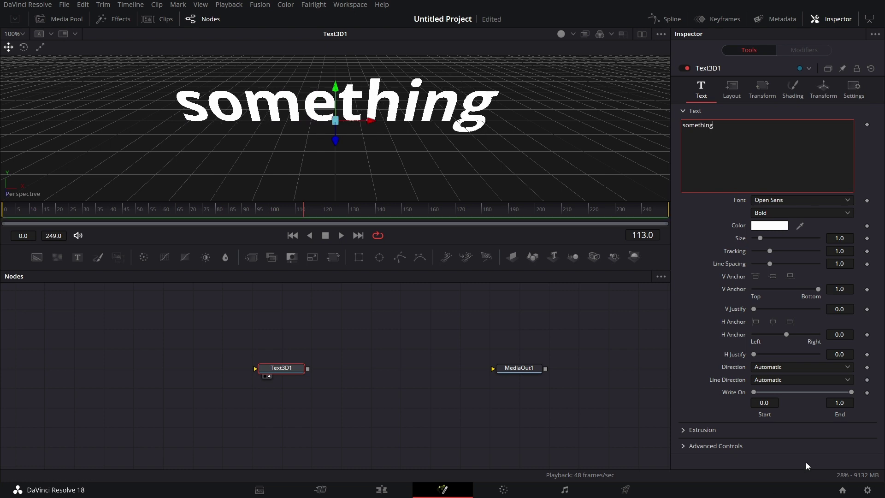
click(680, 430)
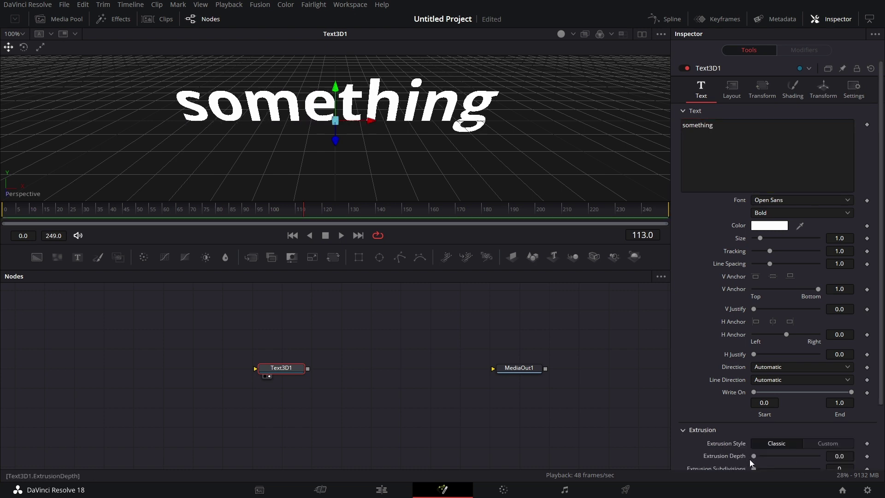
drag(754, 459, 784, 458)
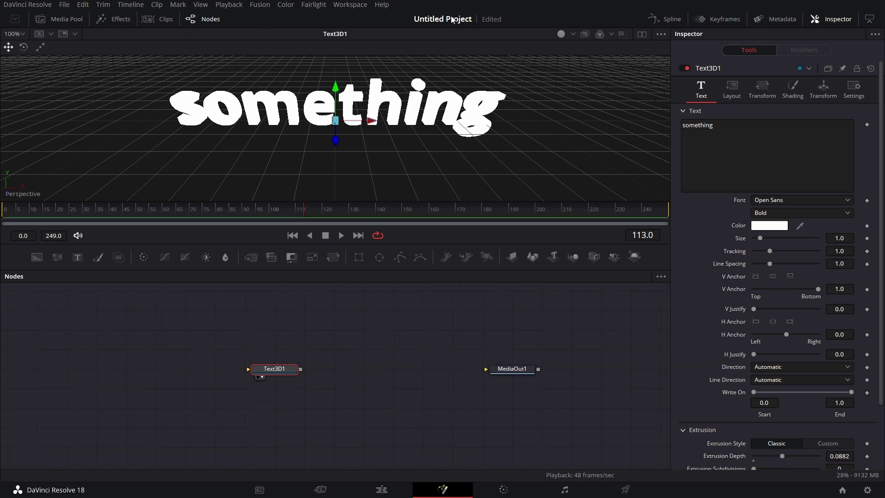
drag(501, 145, 514, 105)
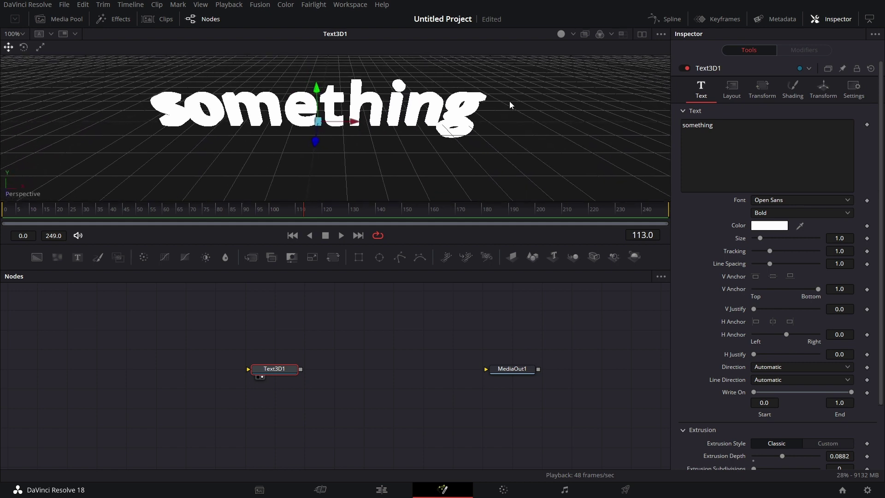
drag(510, 101, 391, 92)
drag(281, 369, 205, 374)
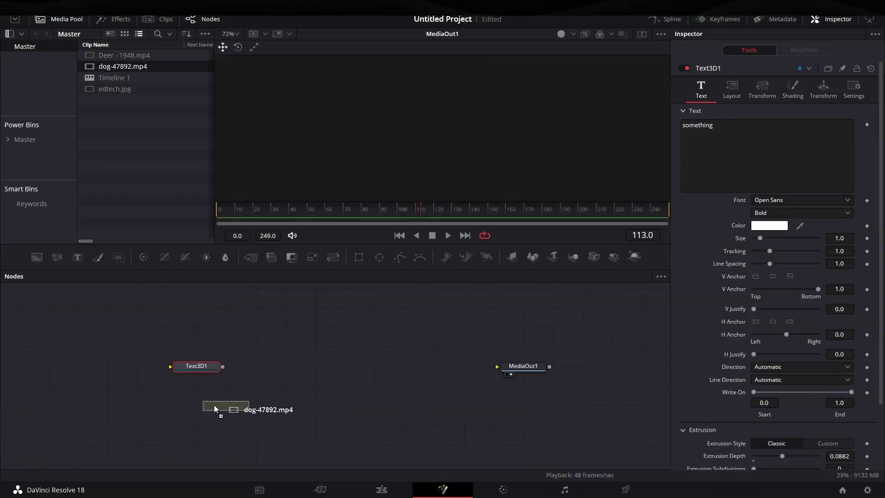
Add dog-47892.mp4 and Deer - 1948.mp4 as MediaIn nodes and view the deer clip.
drag(213, 405, 234, 405)
drag(121, 56, 402, 446)
drag(243, 388, 292, 130)
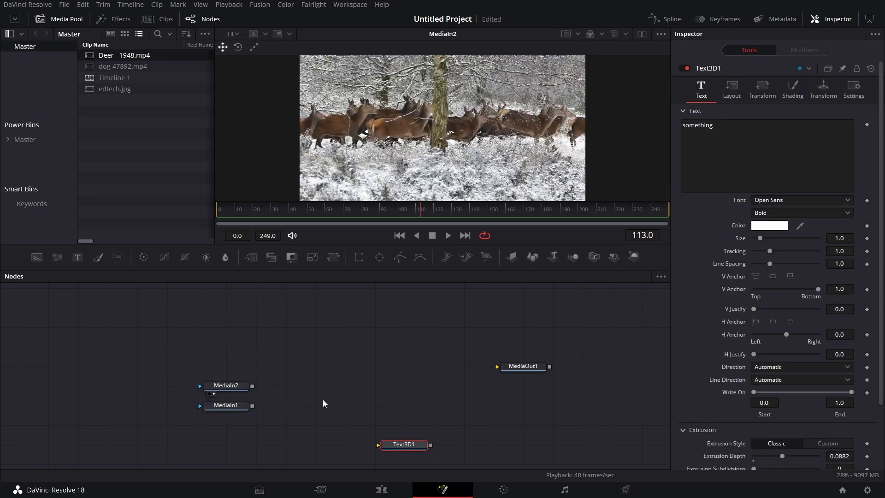
Use dual viewers without the Media Pool, dog clip left, and move MediaIn1 above MediaIn2.
click(643, 35)
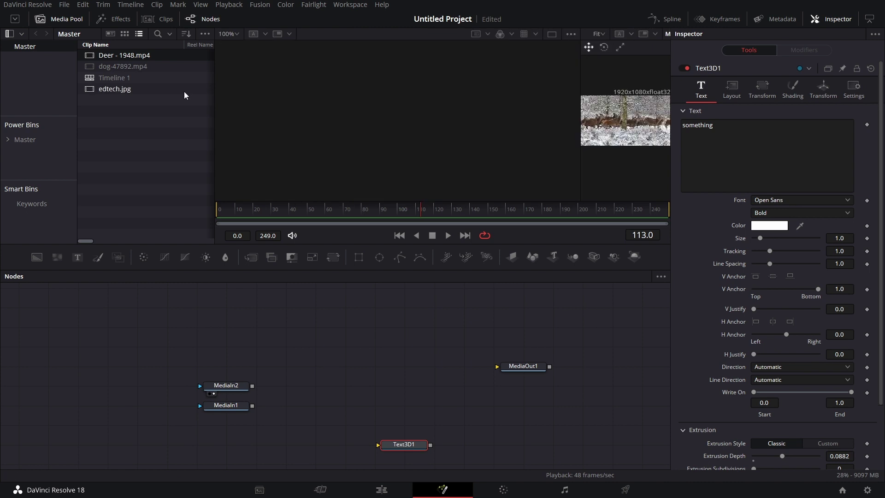
click(60, 18)
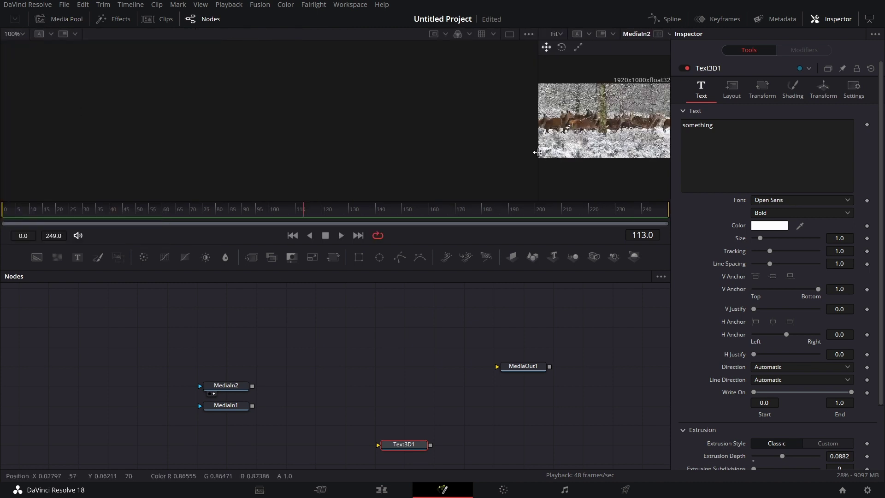
drag(537, 152, 271, 152)
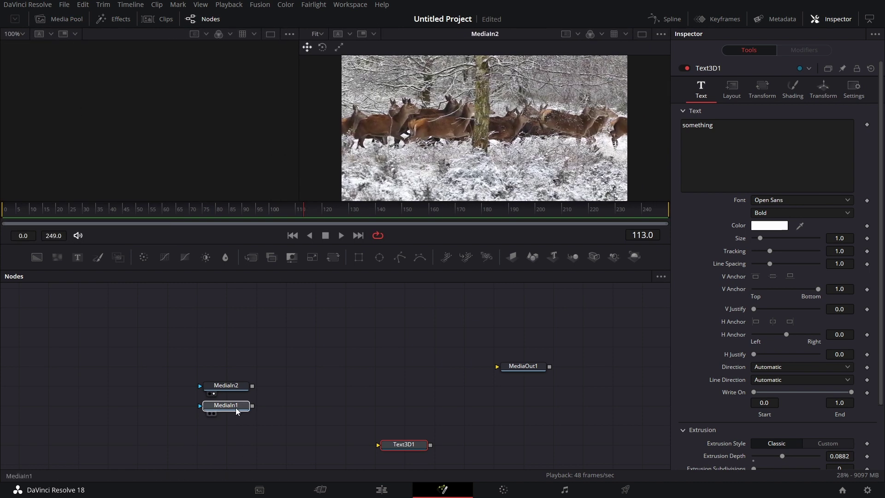
drag(237, 393, 213, 95)
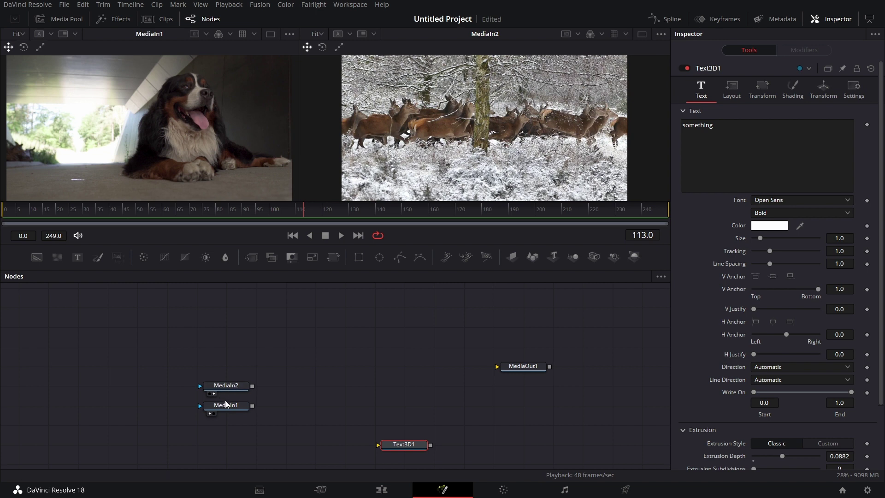
drag(225, 406, 215, 345)
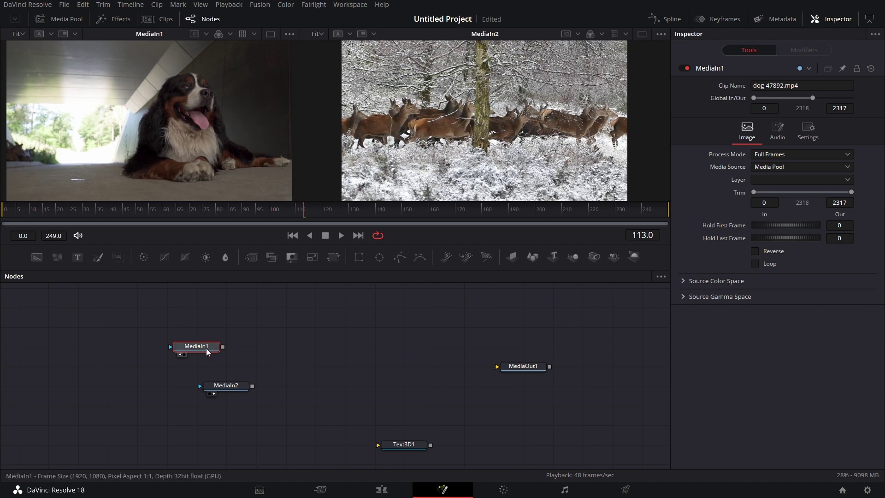
Add a Brightness / Contrast node after MediaIn1 and view it in the left viewer.
key(shift+space)
text(brg)
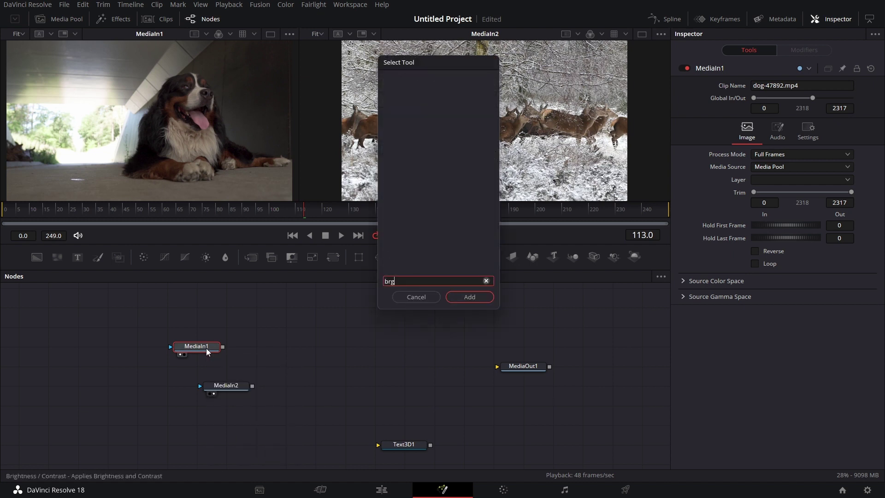
key(BackSpace)
key(Return)
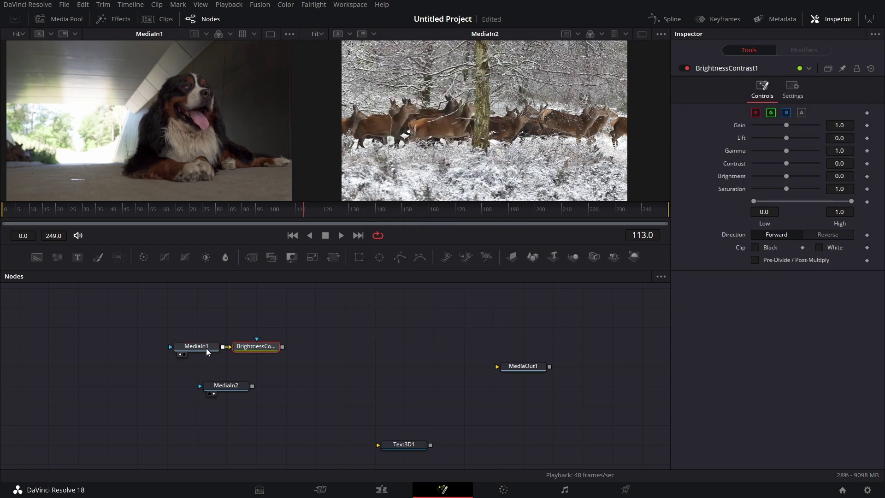
key(1)
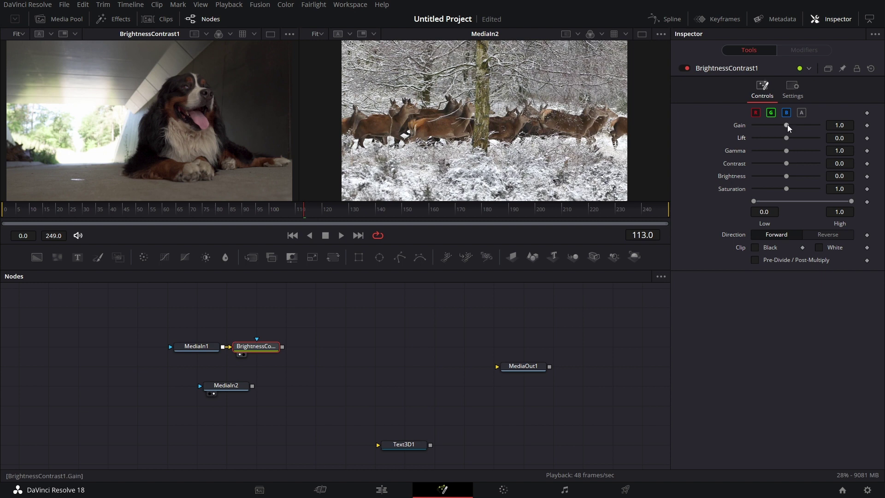
Set Gain 0.64, Gamma 1.38 and Contrast 0.22, showing the original MediaIn1 in the right viewer.
drag(787, 125, 790, 152)
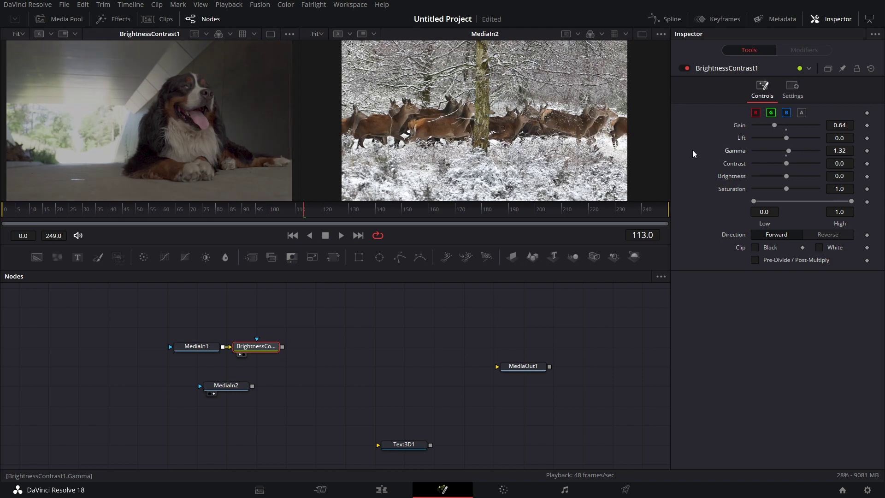
double_click(732, 152)
mouse_move(789, 164)
mouse_down()
mouse_move(799, 165)
mouse_move(789, 151)
mouse_up()
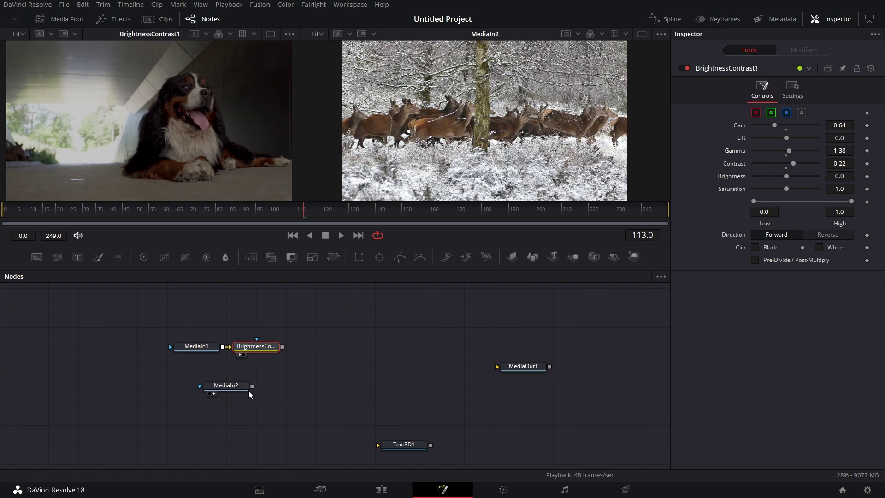
key(2)
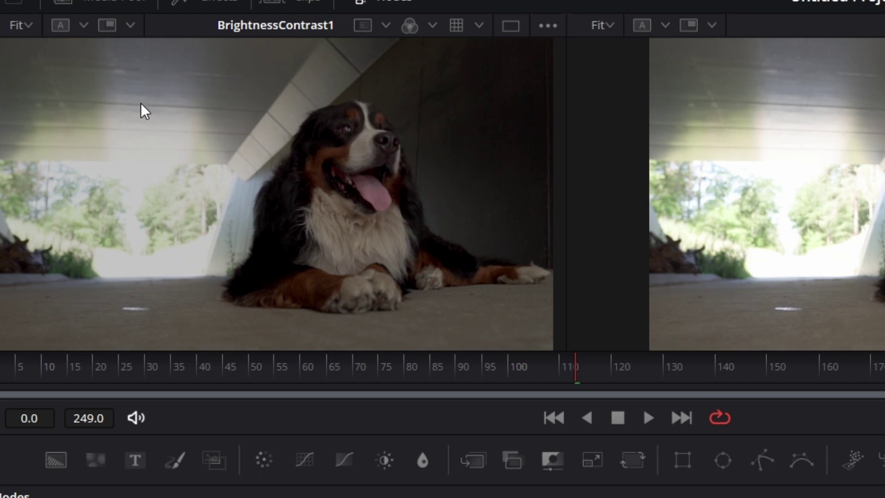
Load the original MediaIn1 into the left viewer's buffer B and turn on Buffer Split Wipe.
click(83, 23)
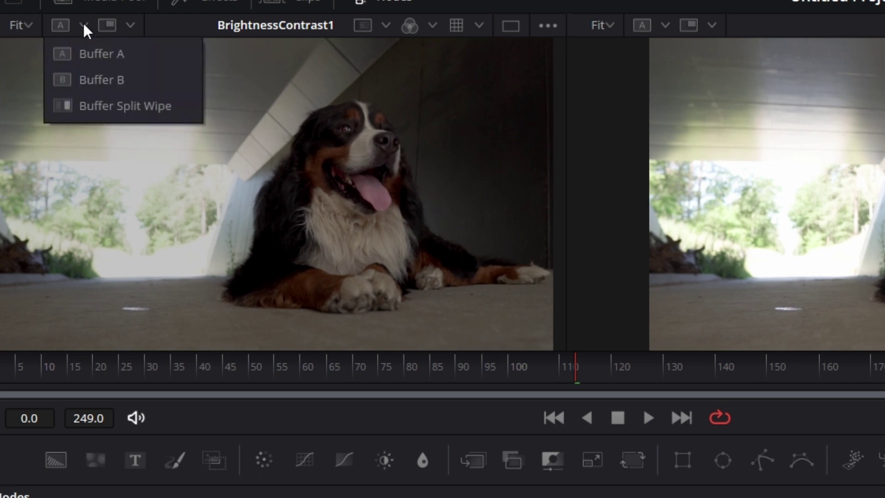
click(85, 80)
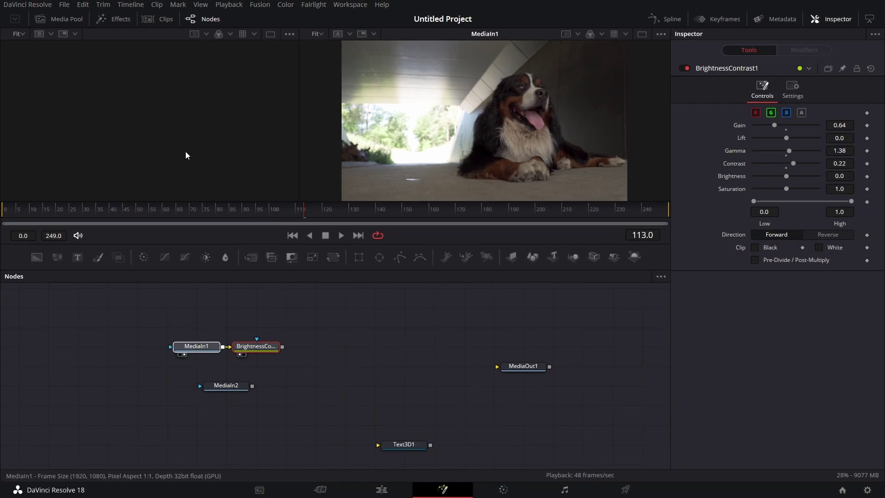
key(1)
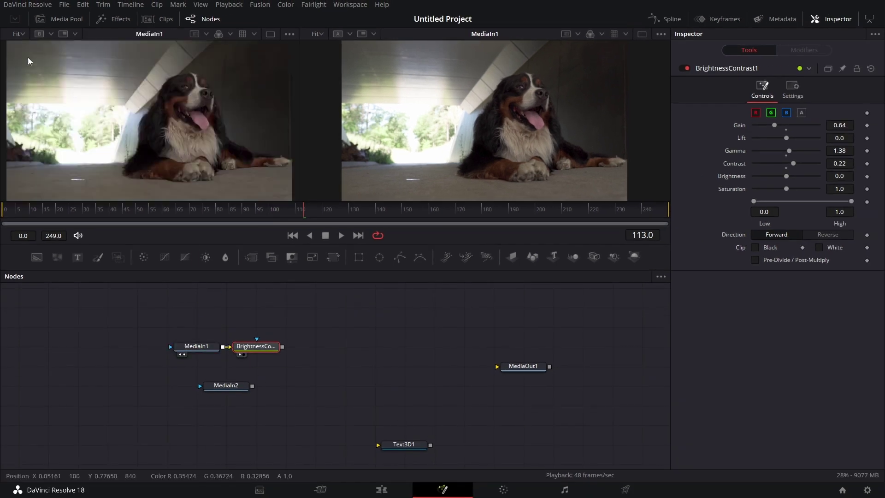
click(50, 34)
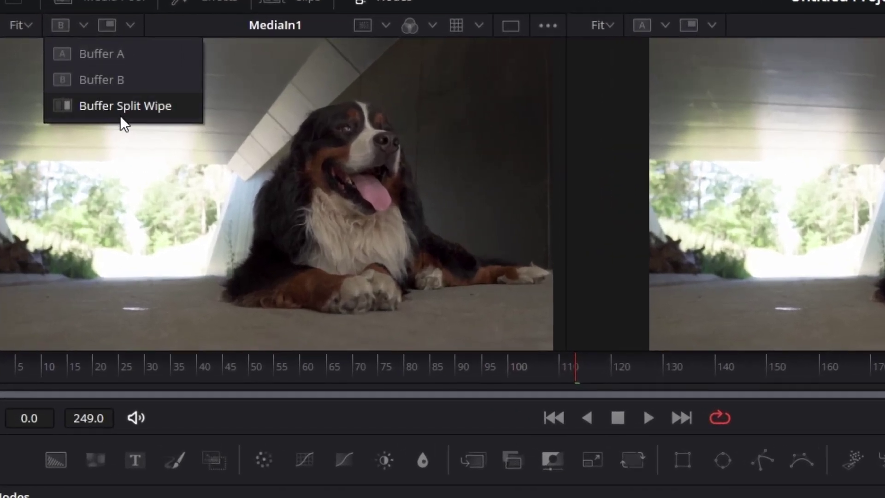
click(125, 107)
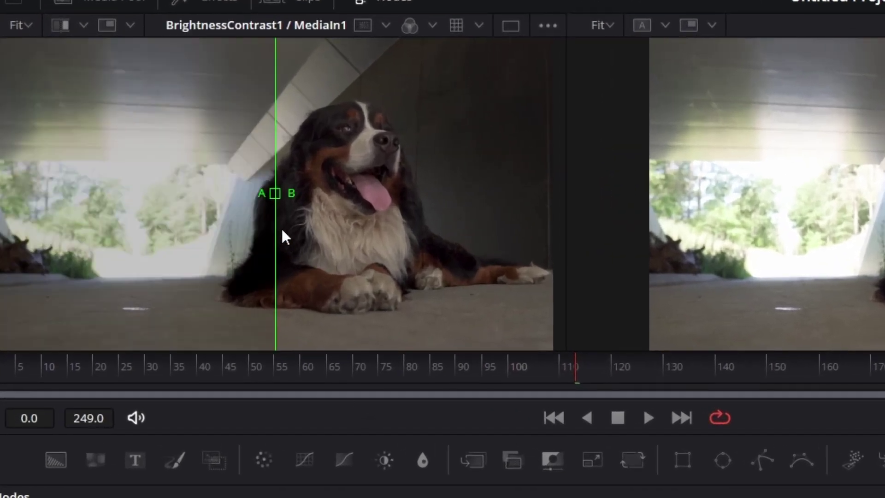
Slide the wipe line across the dog to compare, then return the viewer to a single buffer.
drag(276, 193, 350, 229)
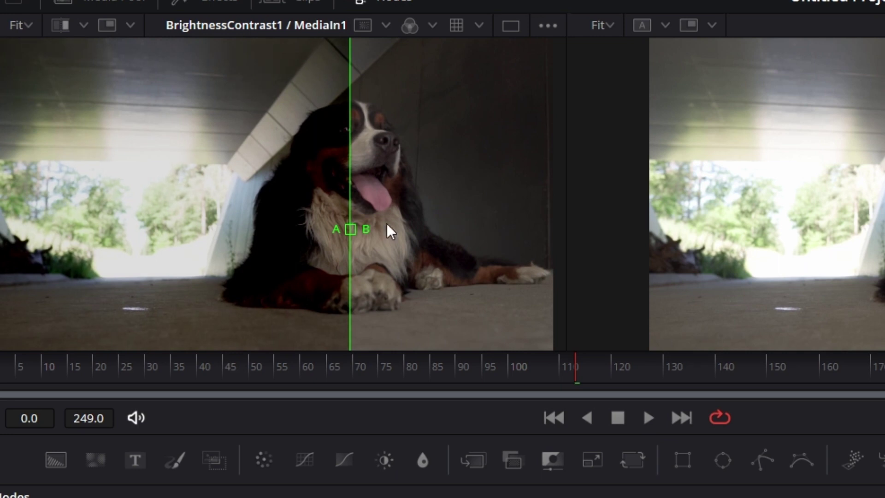
drag(353, 223, 351, 295)
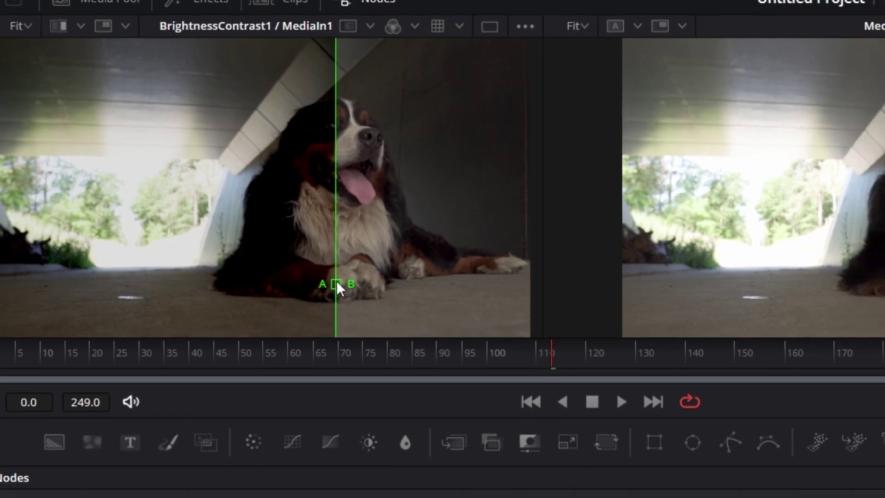
drag(338, 283, 328, 300)
drag(175, 178, 175, 177)
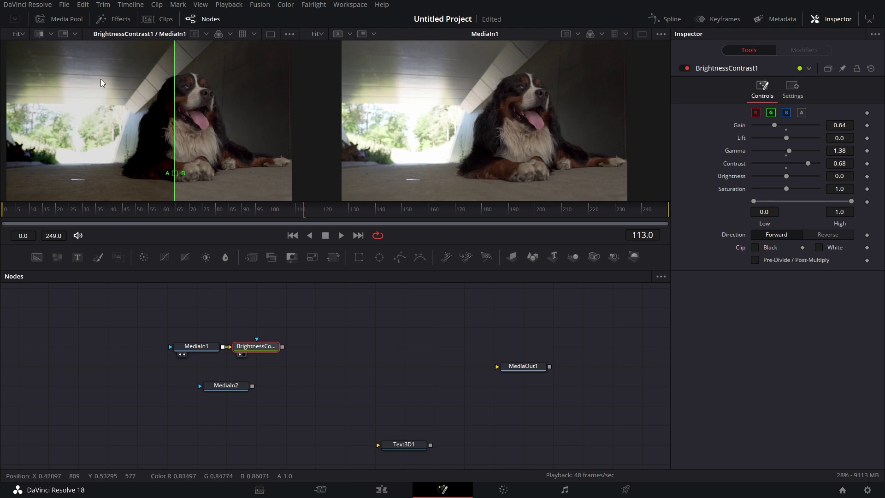
click(51, 34)
click(69, 48)
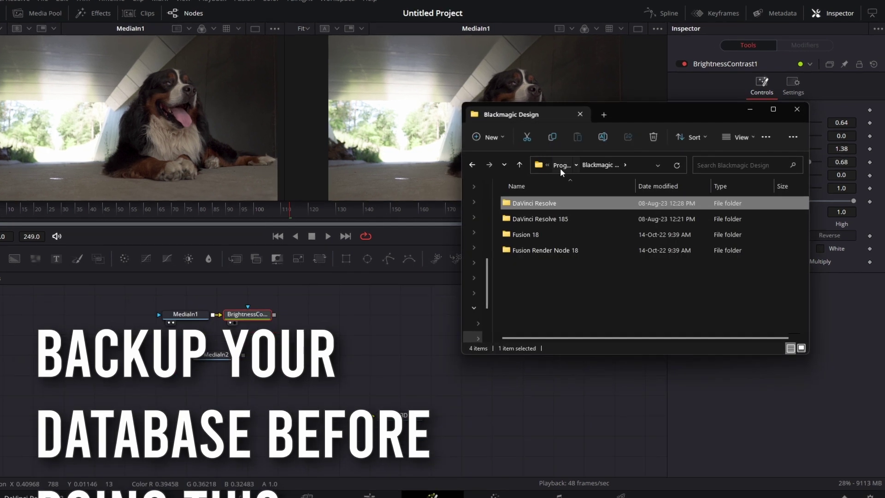
Browse to C:\Program Files\Blackmagic Design to show both the DaVinci Resolve and DaVinci Resolve 185 folders.
click(560, 167)
click(375, 129)
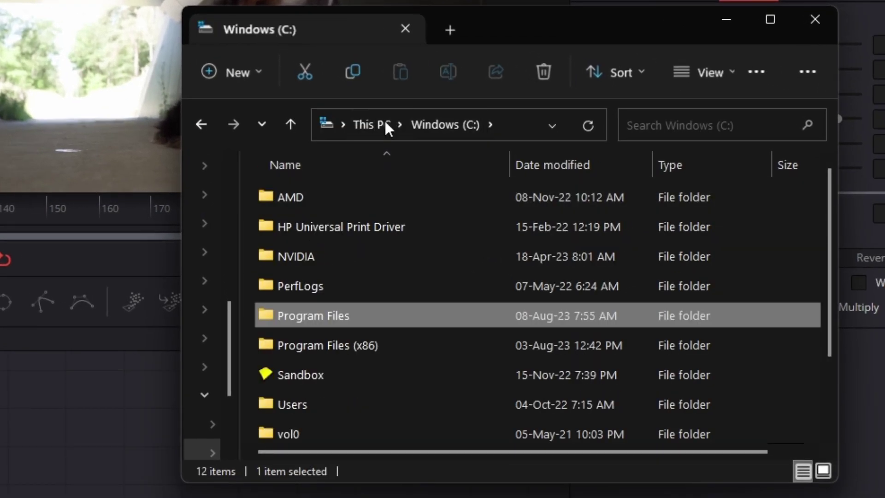
double_click(371, 311)
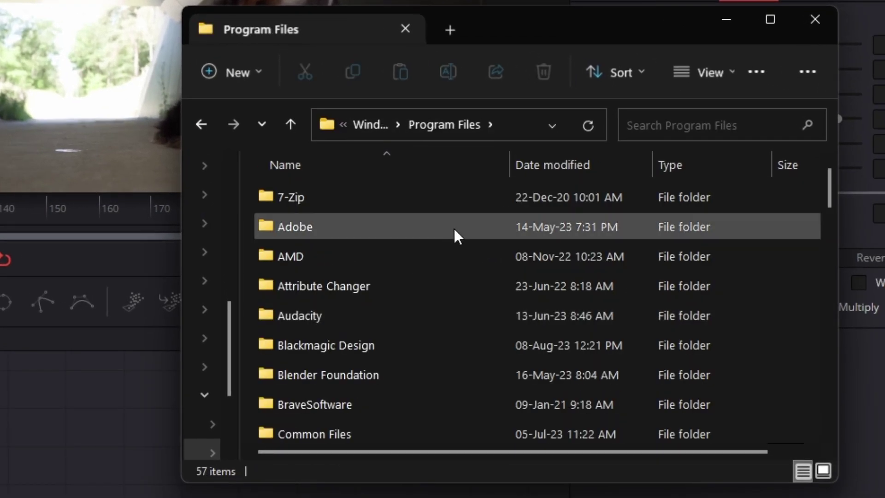
double_click(410, 351)
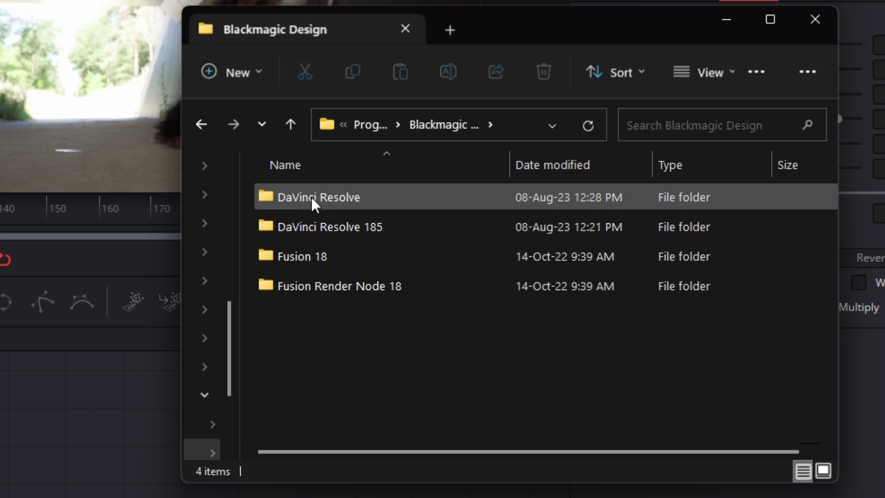
mouse_move(280, 203)
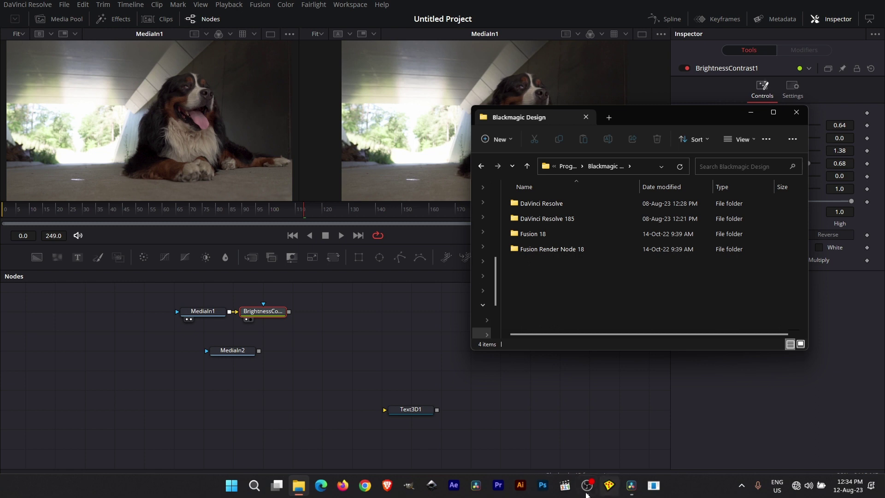
Confirm in About DaVinci Resolve that version 18.1.4 is running, then quit DaVinci Resolve 18.
mouse_move(631, 491)
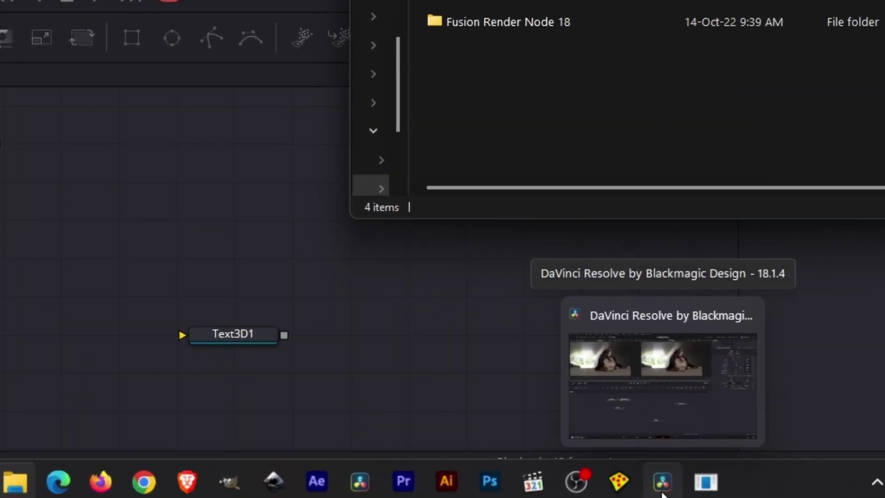
click(358, 484)
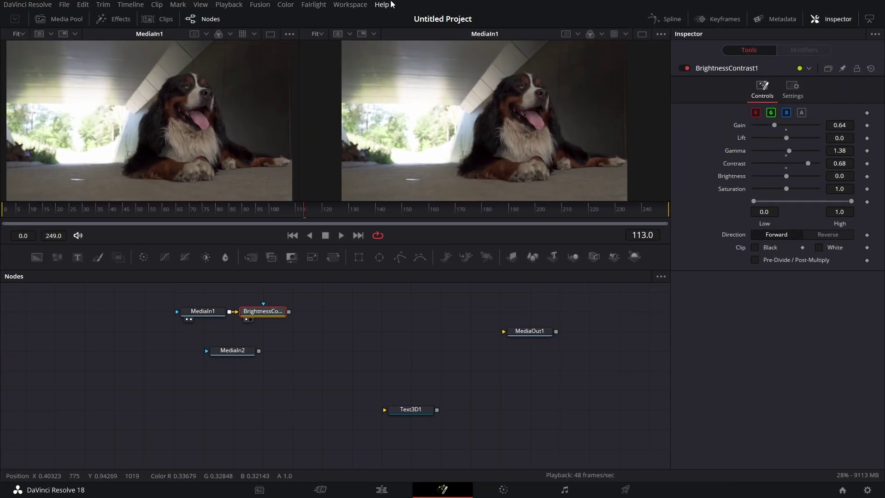
click(26, 4)
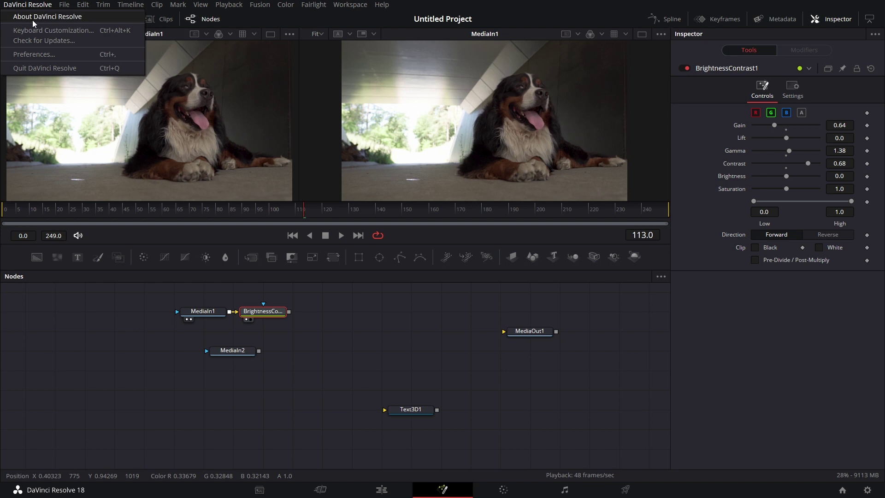
click(32, 14)
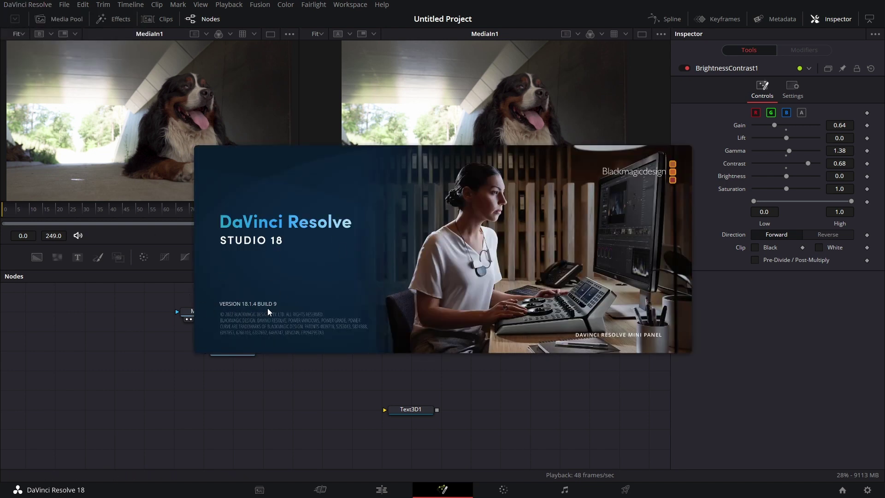
click(282, 389)
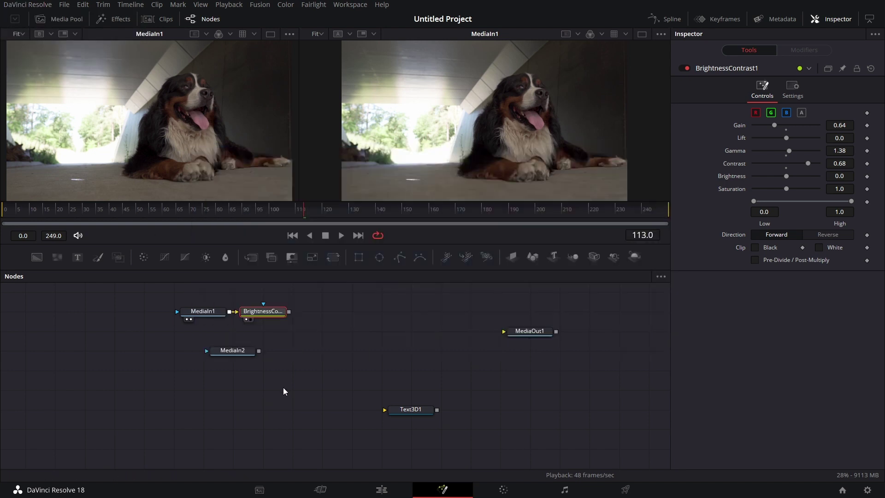
click(27, 4)
click(32, 68)
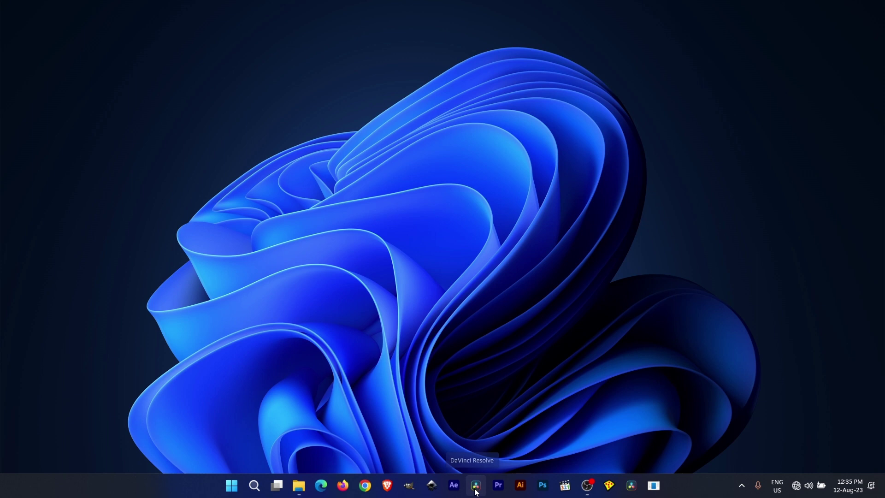
Launch the Resolve 18.5 installation and dismiss the KrokodoveFu16 and other plugin load errors.
click(476, 489)
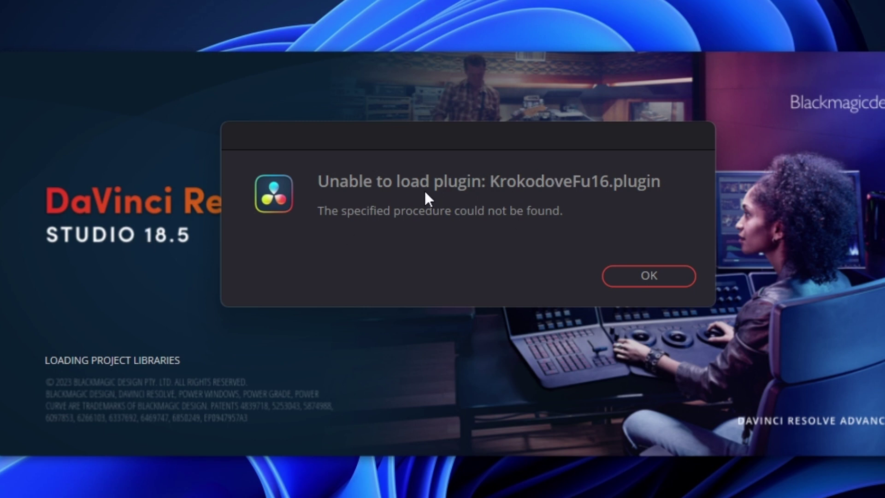
click(663, 274)
click(662, 274)
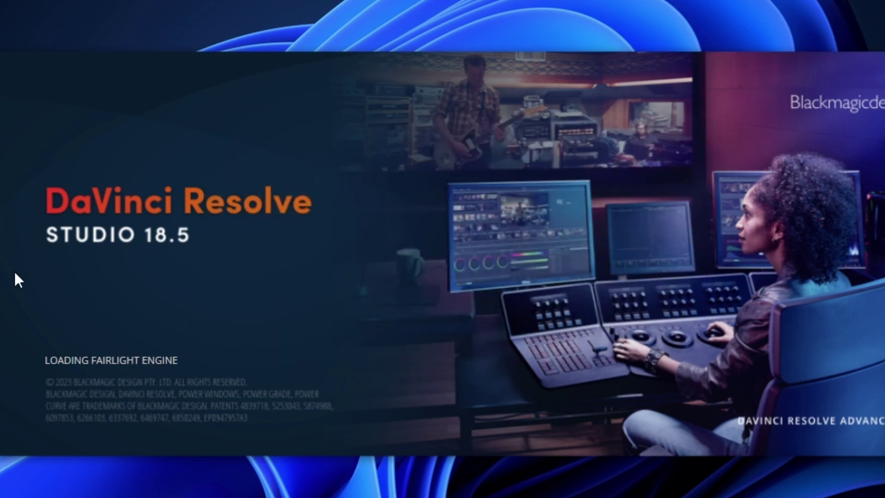